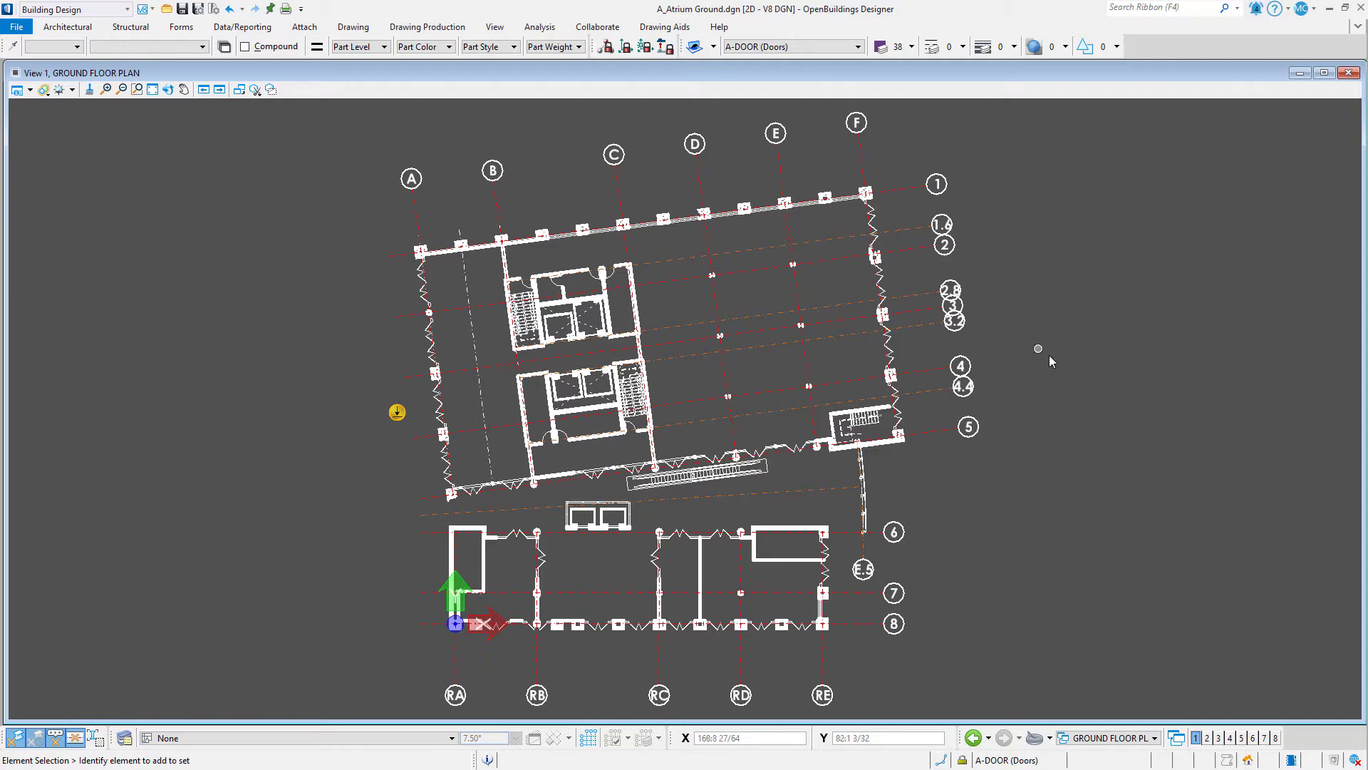
Create a gap in grid line 3 from the core's right side to the dashed line between grids A and B, and adjust its end outside the core.
{"action": "left_click", "coordinate": [827, 321]}
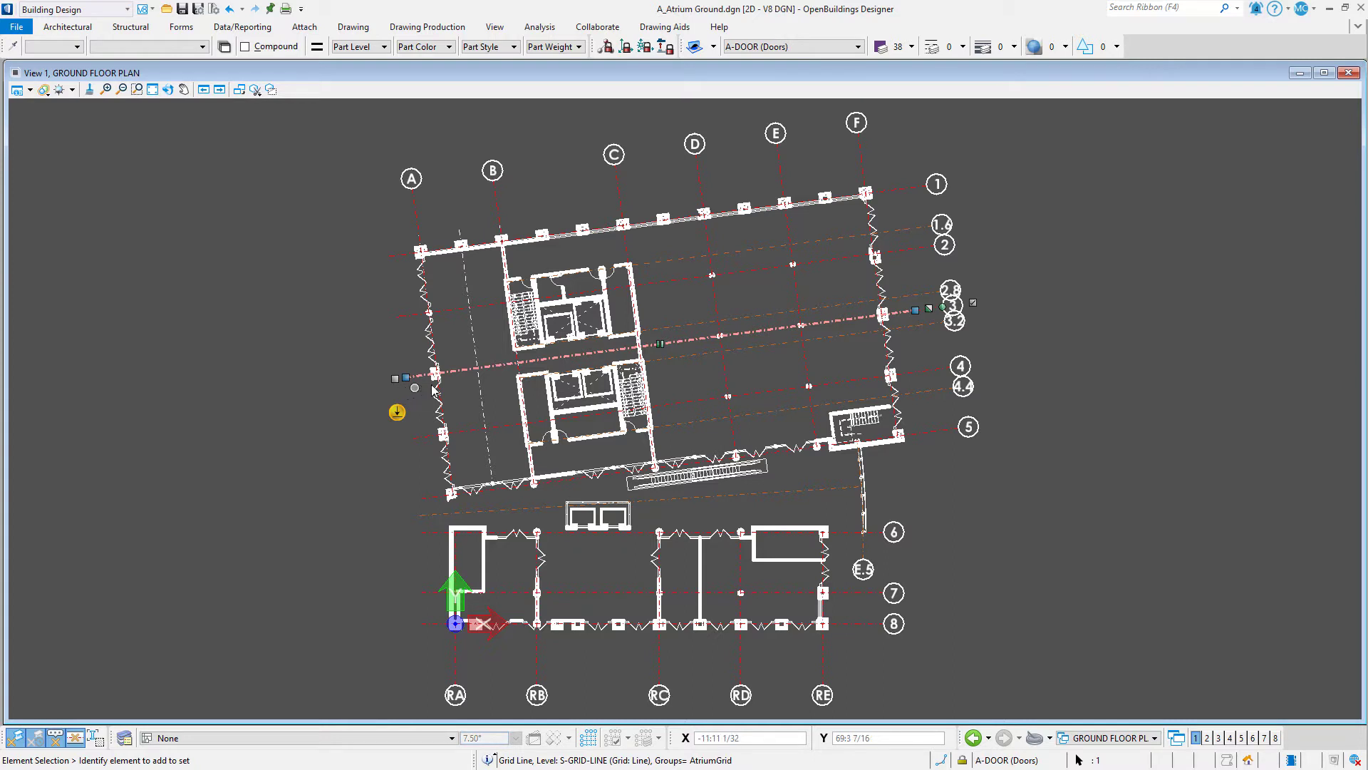
{"action": "left_click", "coordinate": [661, 346]}
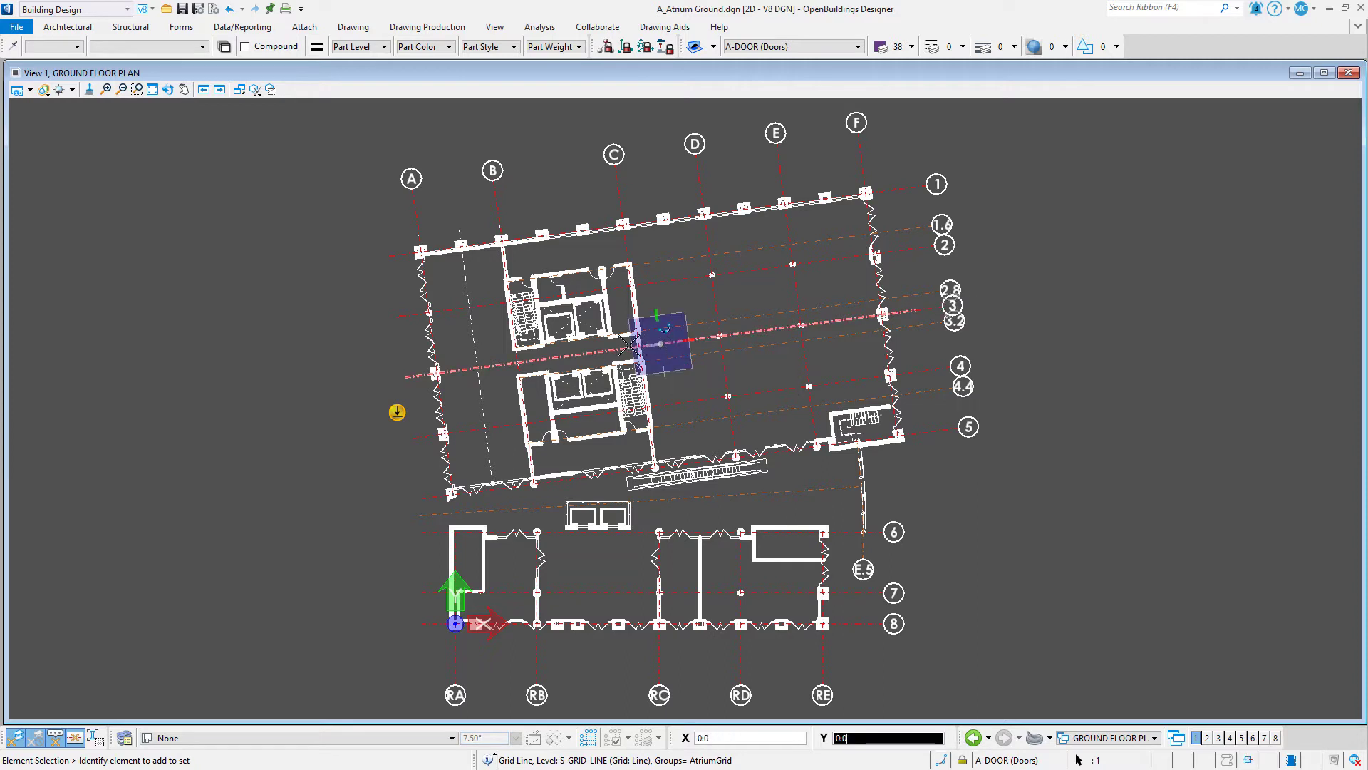
{"action": "left_click", "coordinate": [479, 367]}
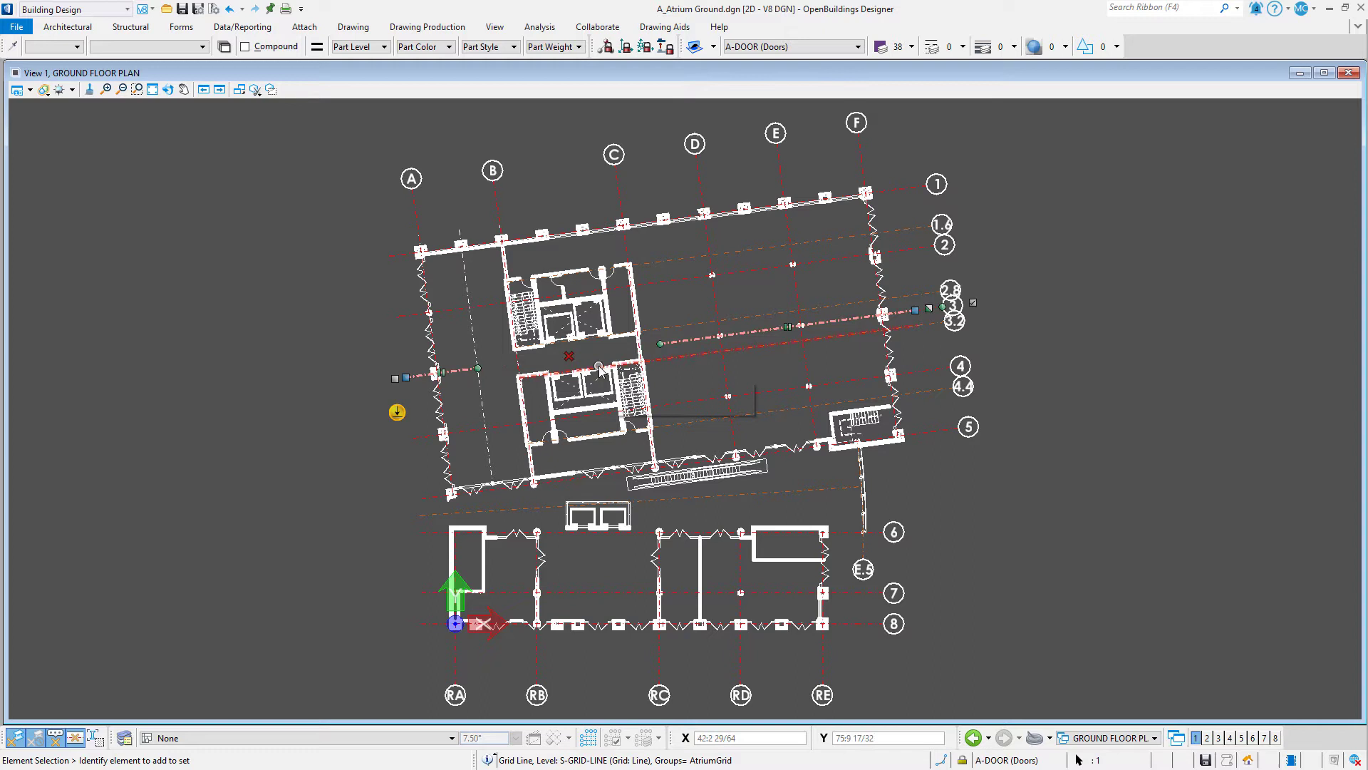
{"action": "left_click", "coordinate": [661, 344]}
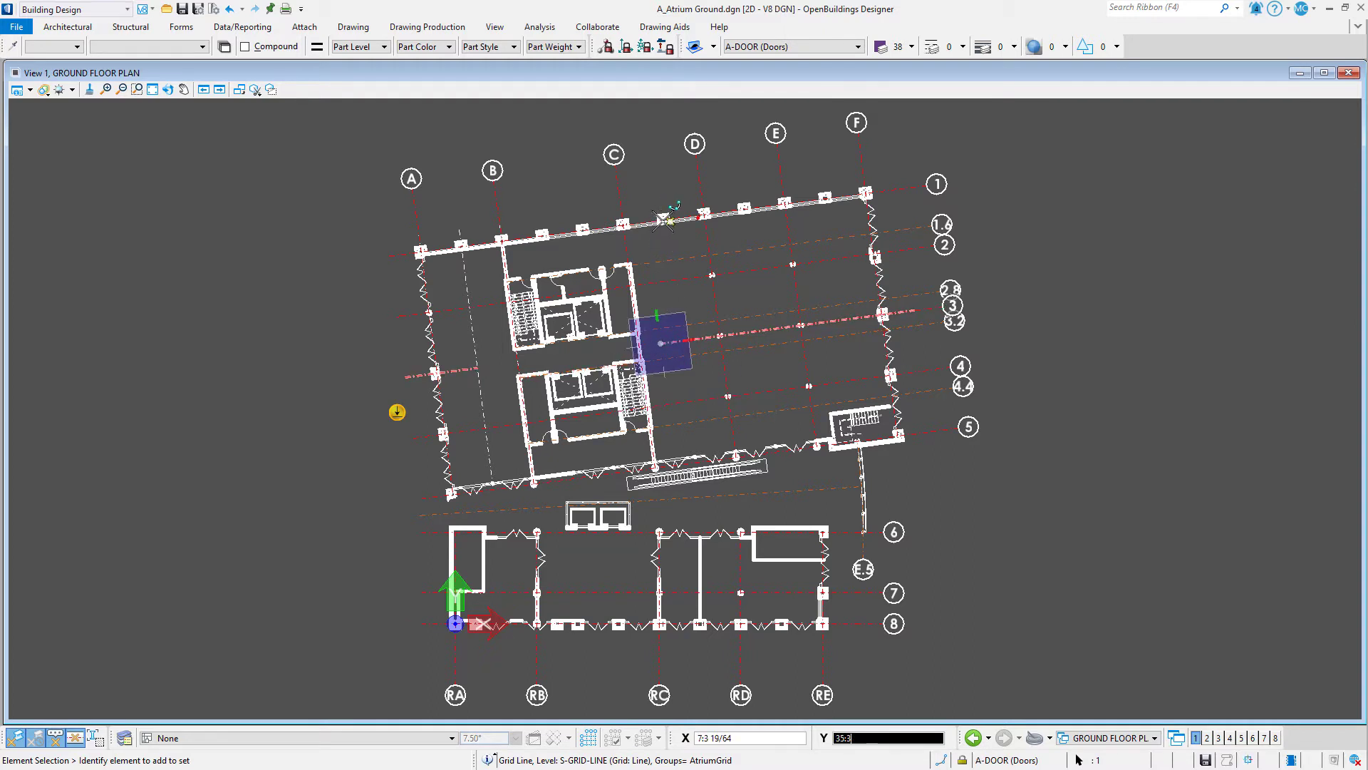
{"action": "left_click", "coordinate": [657, 305]}
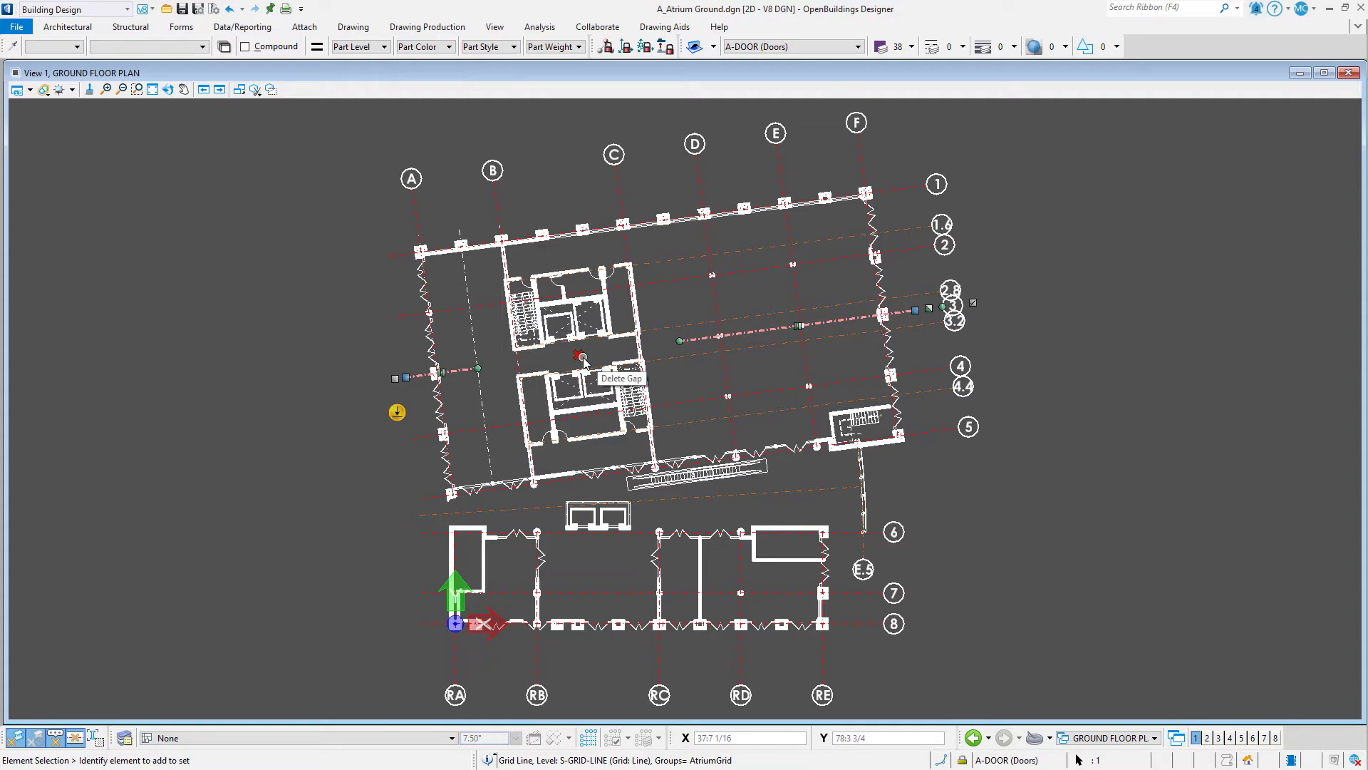
Add a dogleg to grid line 2.8's leader, angled away from grid 3, and extend its bubble farther outward.
{"action": "scroll", "coordinate": [849, 285], "scroll_direction": "up", "scroll_amount": 5}
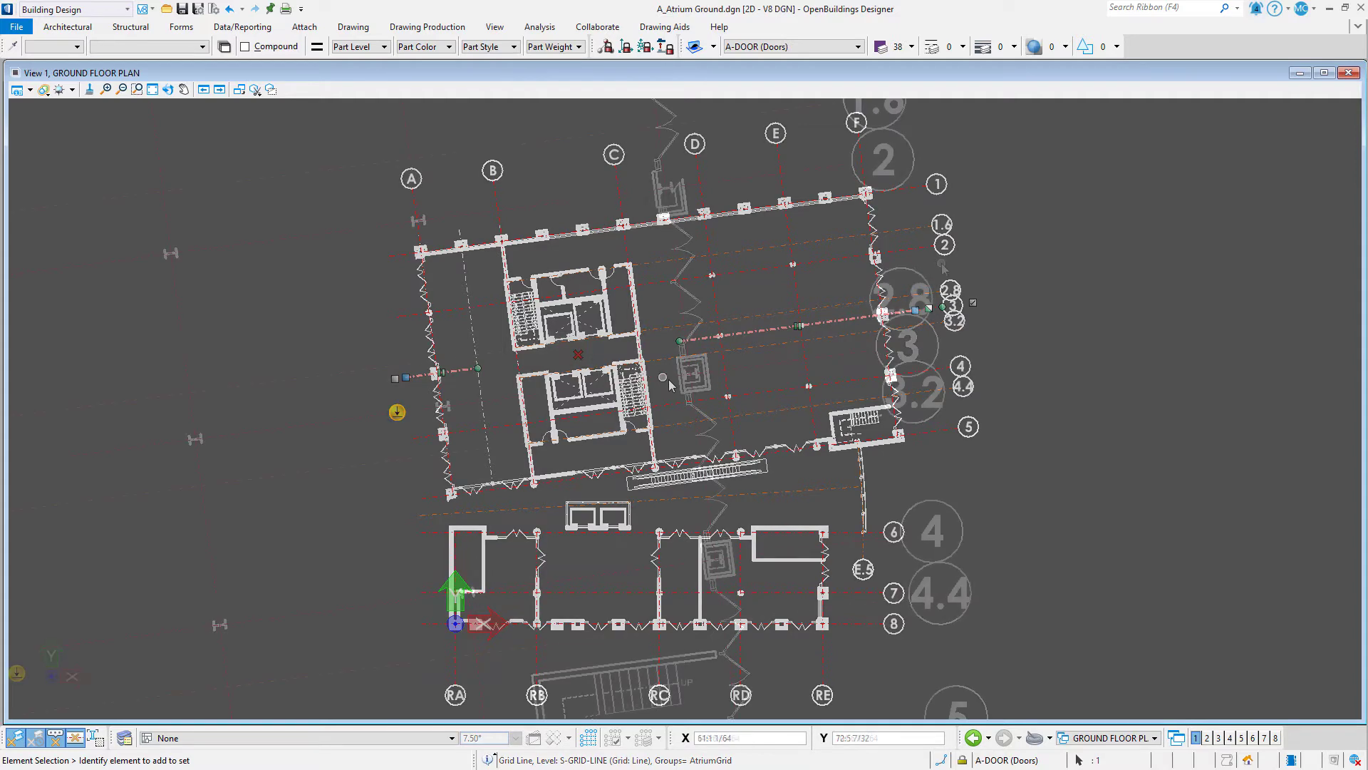
{"action": "left_click", "coordinate": [837, 309]}
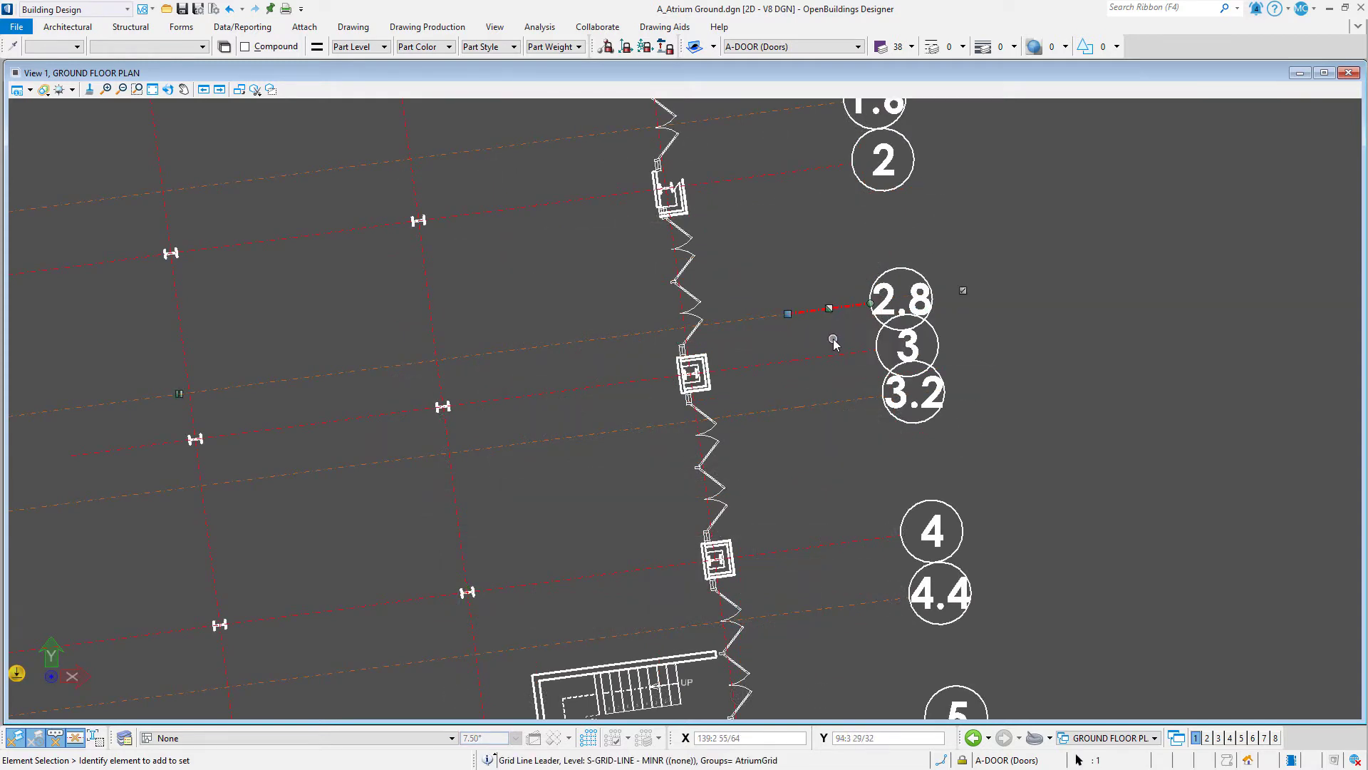
{"action": "left_click_drag", "start_coordinate": [829, 308], "coordinate": [824, 240]}
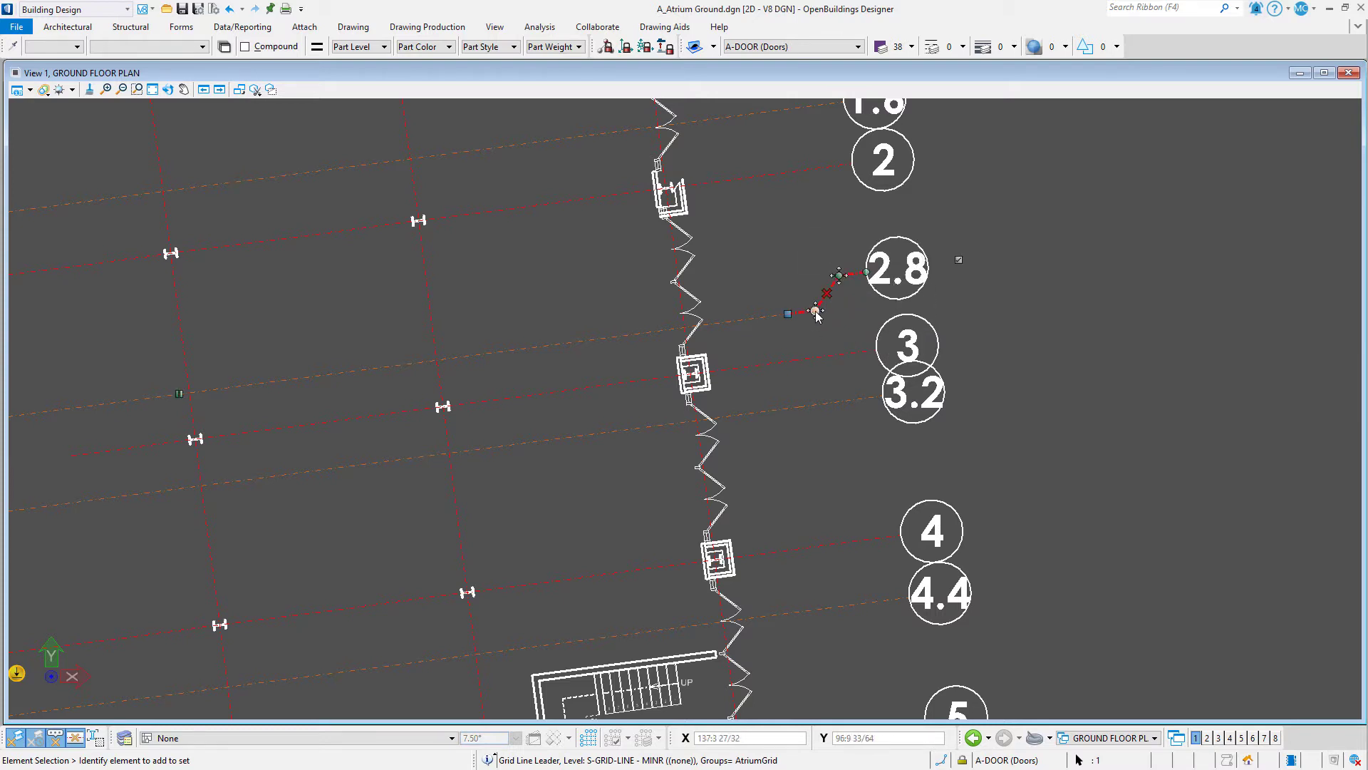
{"action": "left_click_drag", "start_coordinate": [815, 311], "coordinate": [856, 305]}
{"action": "left_click", "coordinate": [907, 267]}
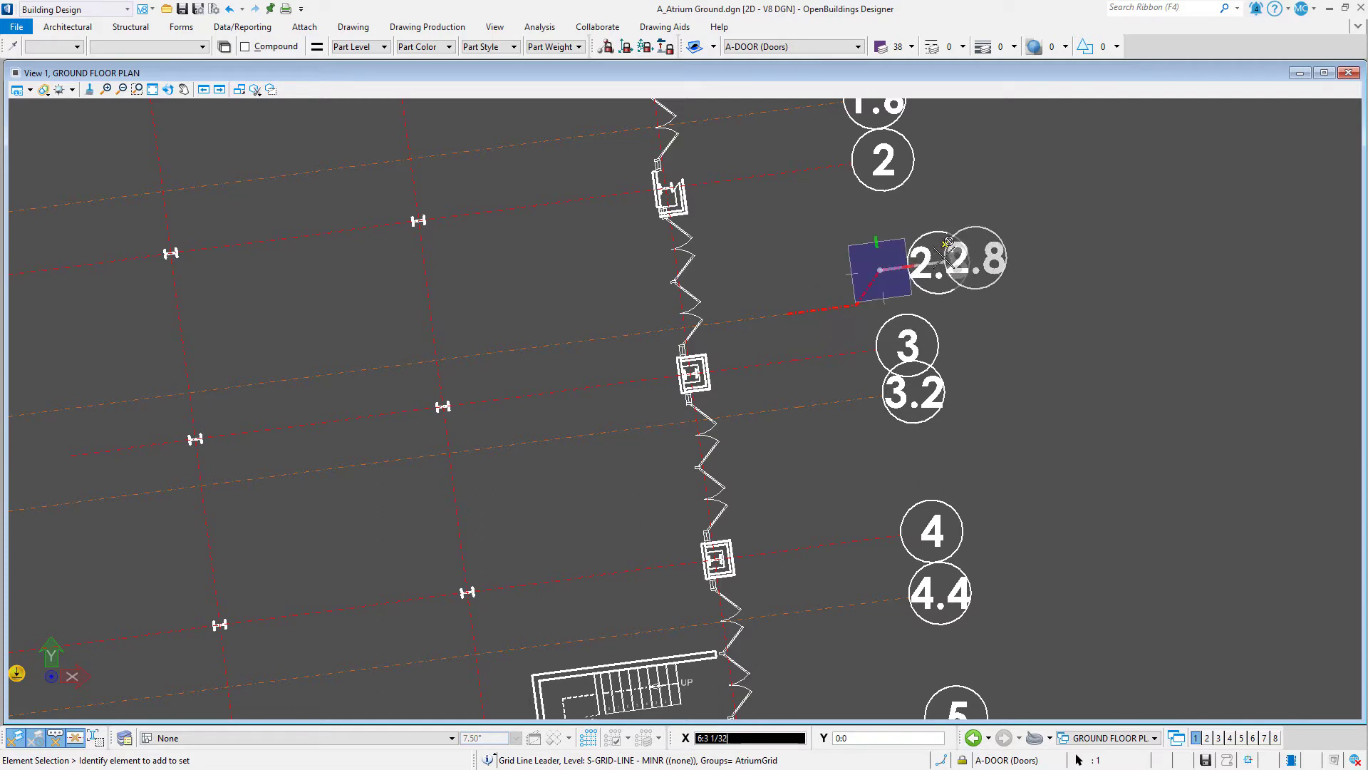
{"action": "left_click", "coordinate": [951, 243]}
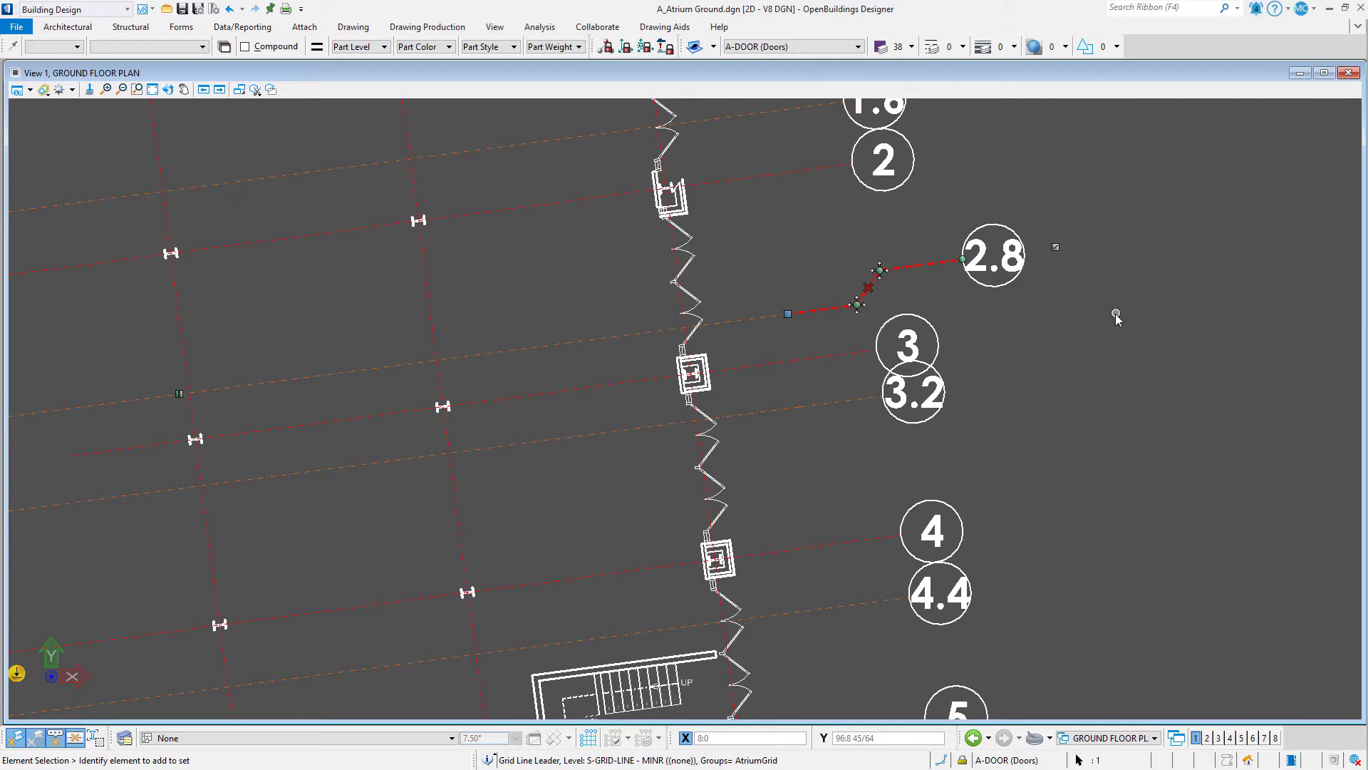
Add a dogleg to grid line 3.2's leader, angled toward grid 4, and extend its bubble farther outward.
{"action": "left_click", "coordinate": [845, 404]}
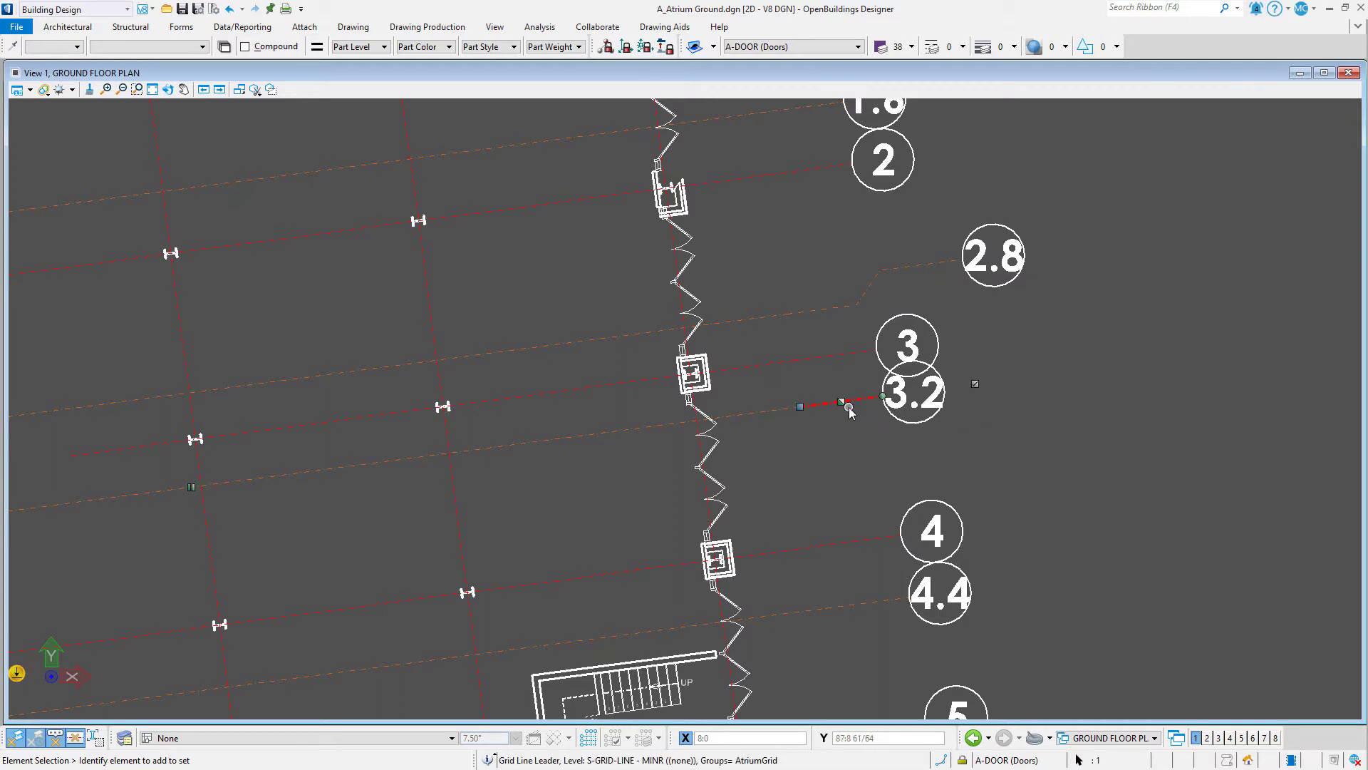
{"action": "left_click", "coordinate": [843, 404]}
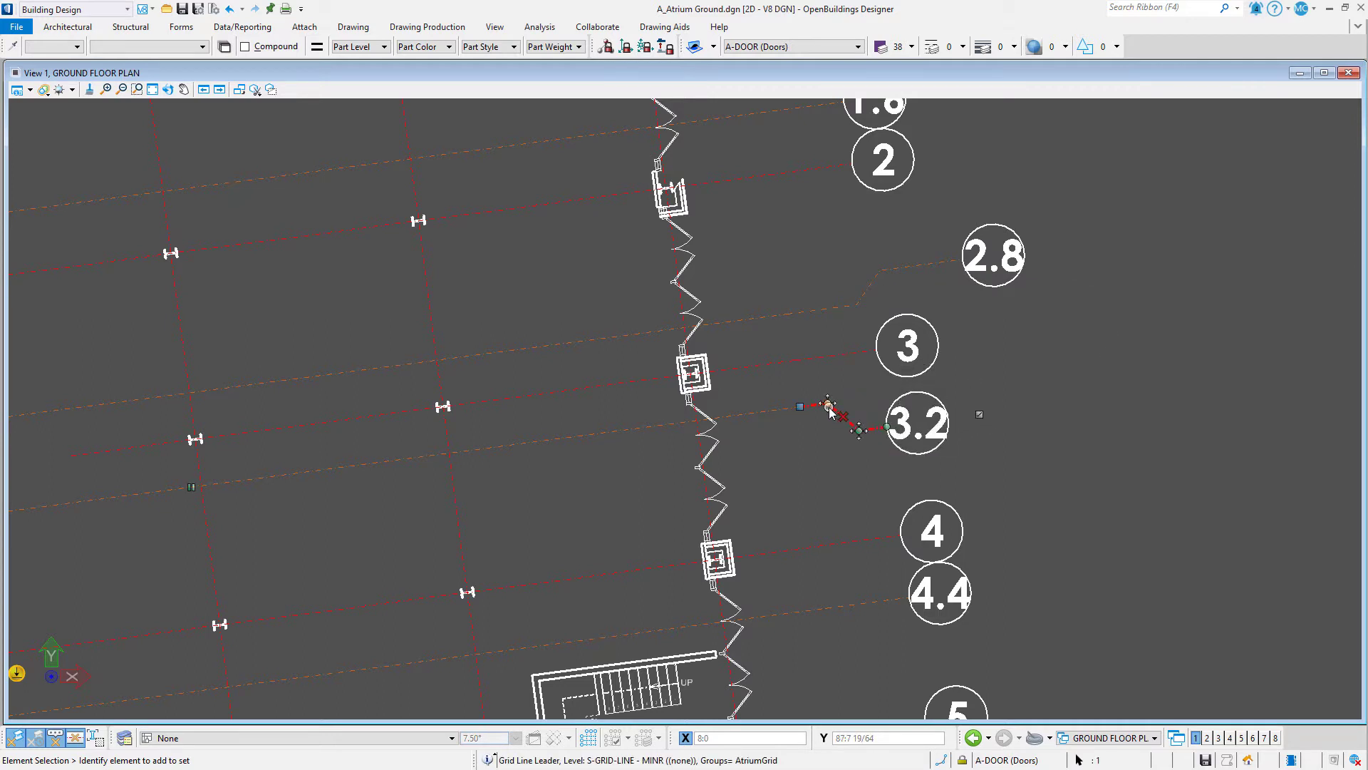
{"action": "left_click", "coordinate": [828, 403]}
{"action": "left_click", "coordinate": [868, 399]}
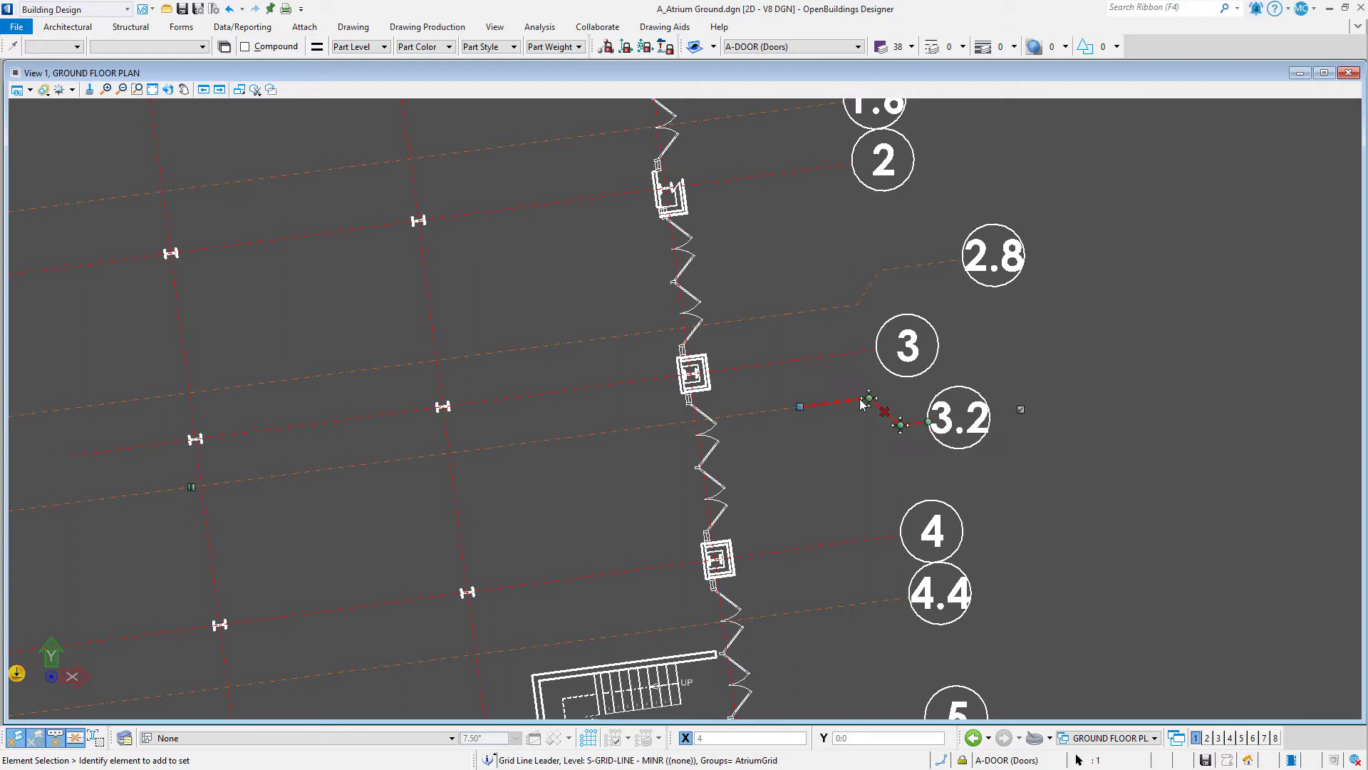
{"action": "left_click", "coordinate": [931, 422]}
{"action": "left_click", "coordinate": [986, 414]}
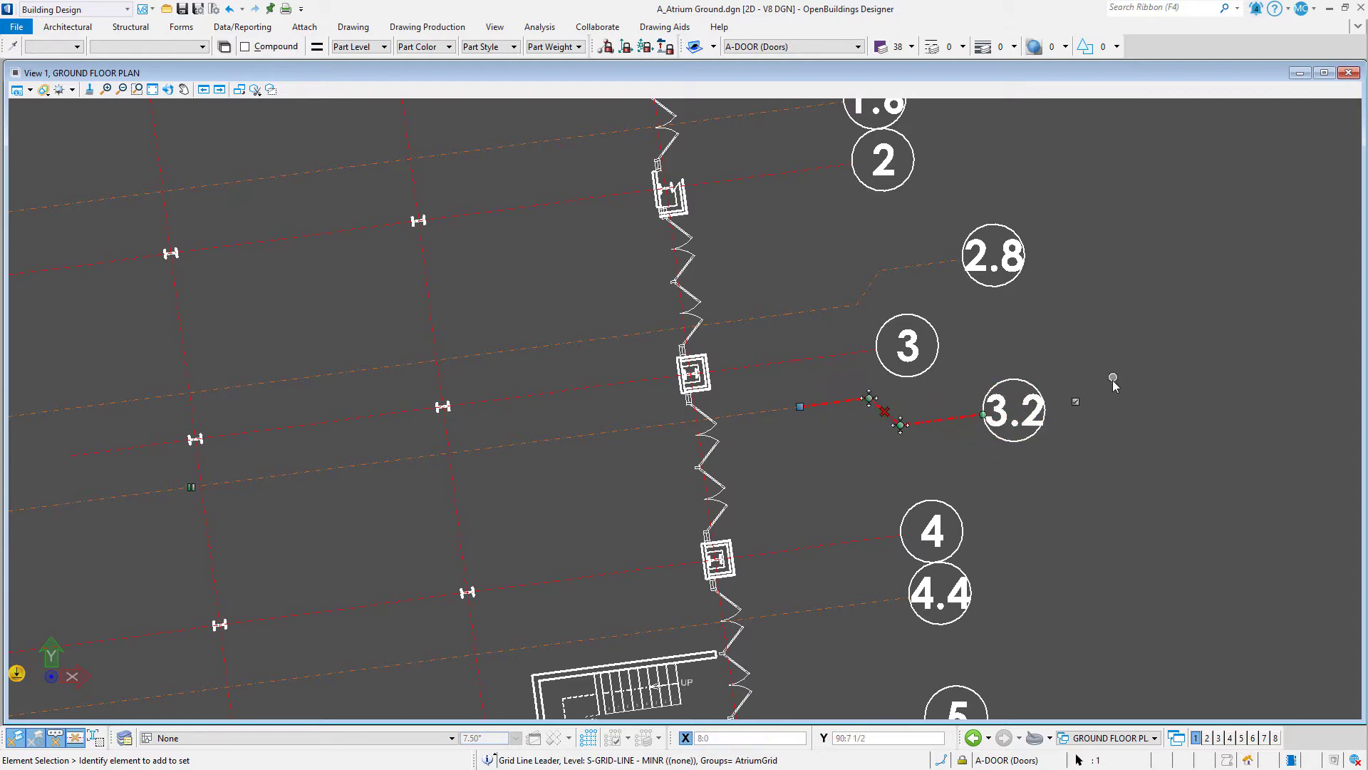
Hide the end labels of grid lines 3.2 and 2.8.
{"action": "left_click", "coordinate": [1077, 404]}
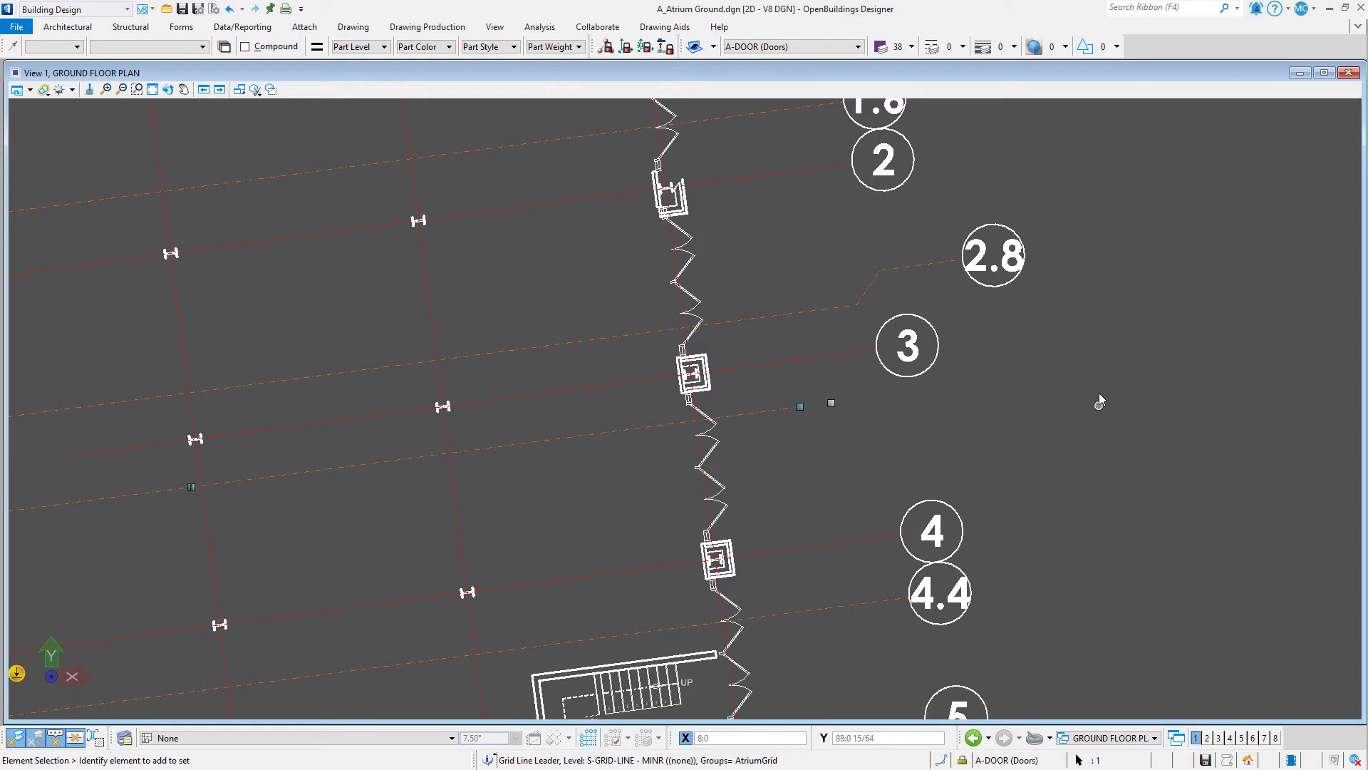
{"action": "left_click", "coordinate": [1010, 281]}
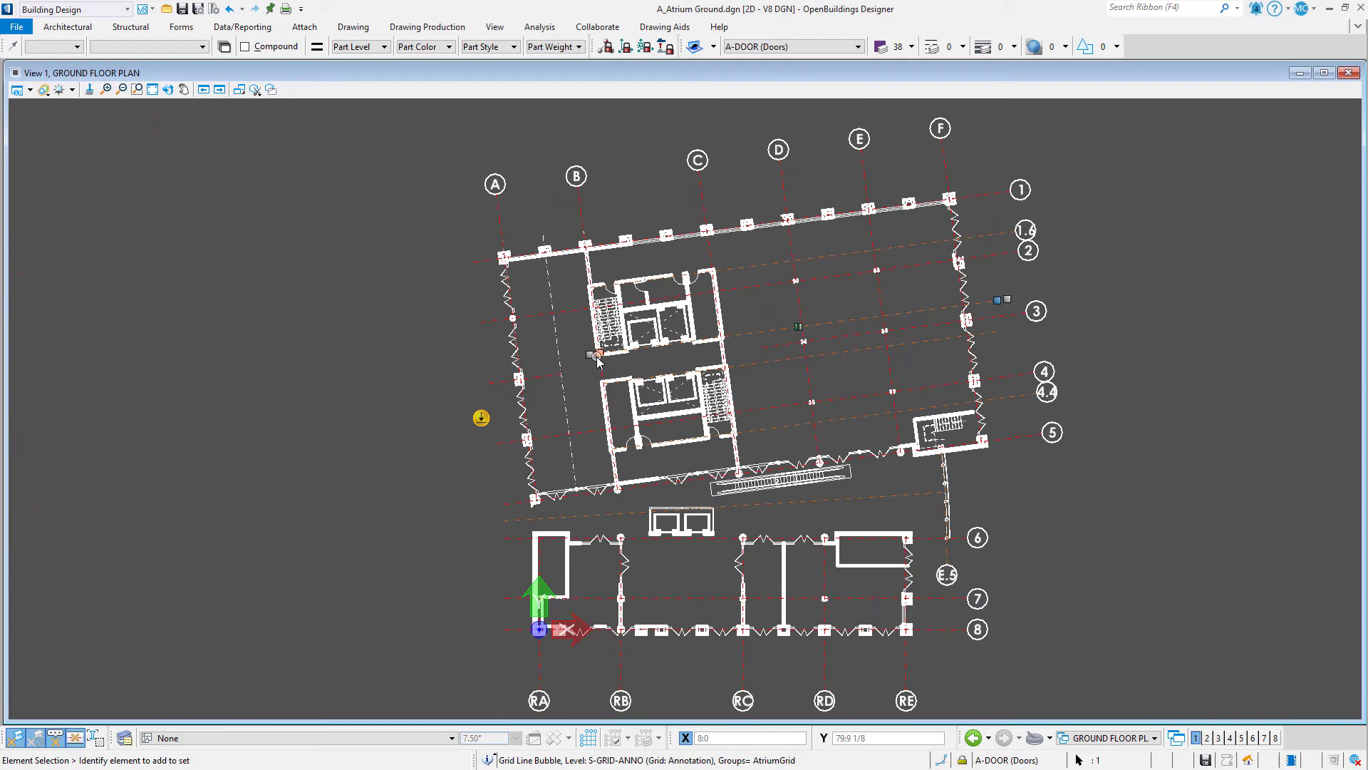
Extend the start of grid line 2.8 beyond the facade at grid A and show its start label.
{"action": "left_click", "coordinate": [597, 356]}
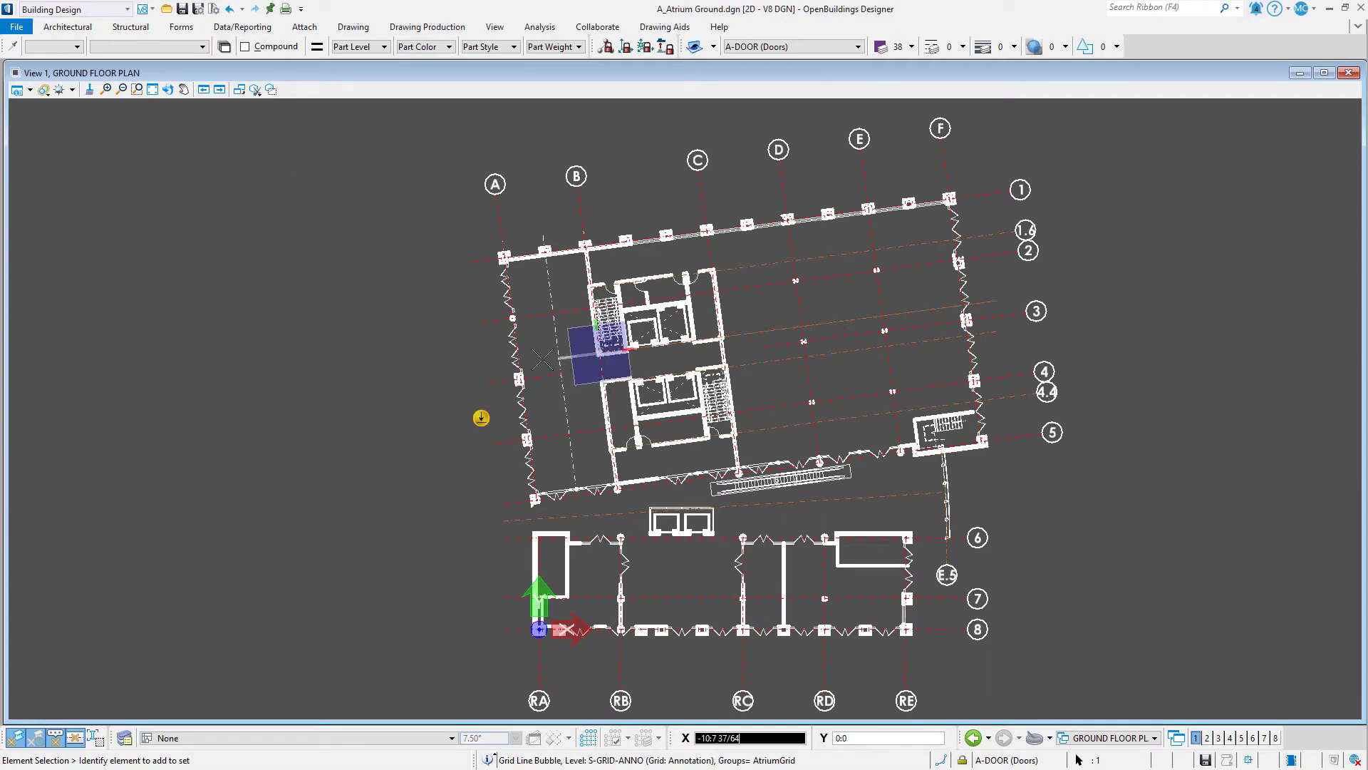
{"action": "left_click", "coordinate": [482, 346]}
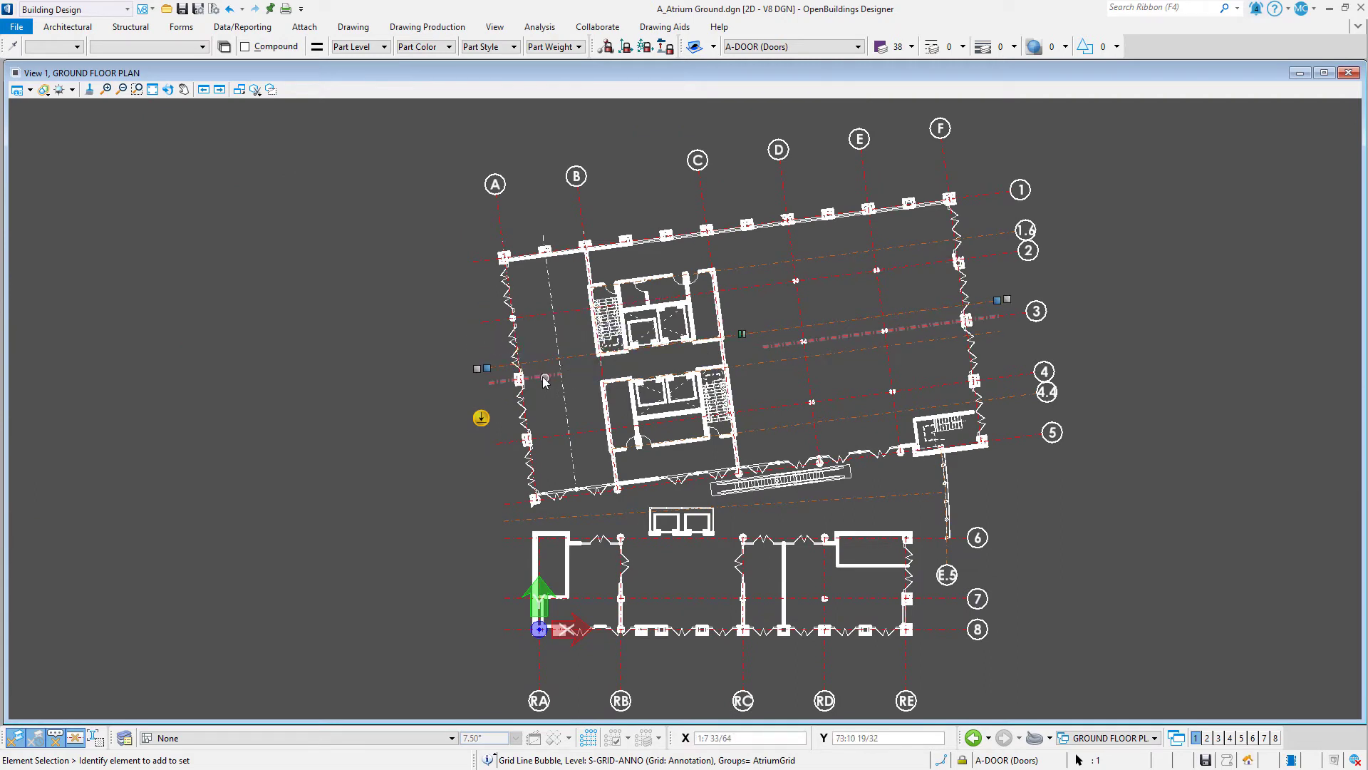
{"action": "left_click", "coordinate": [480, 371]}
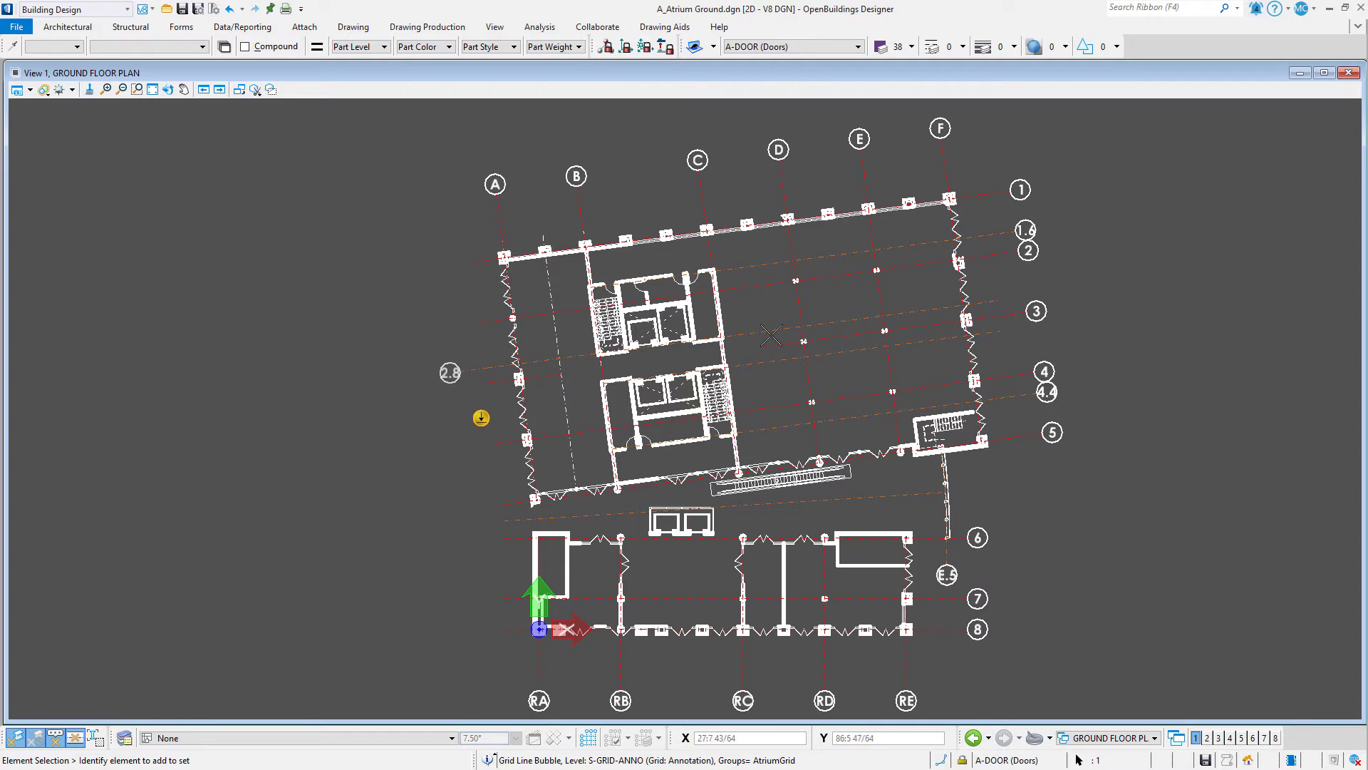
Extend the start of grid line 3.2 beyond the facade at grid A, near the start of grid line 2.8.
{"action": "left_click", "coordinate": [786, 360]}
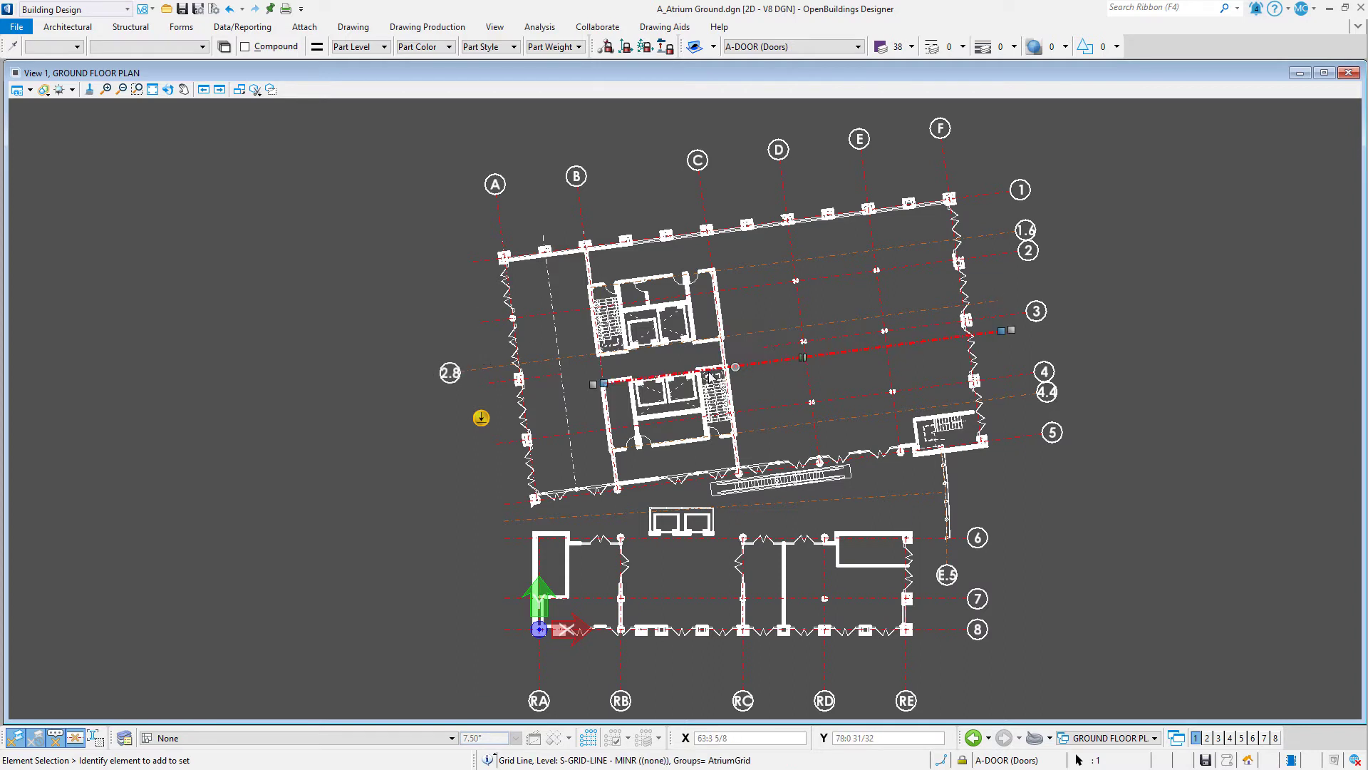
{"action": "left_click", "coordinate": [599, 385]}
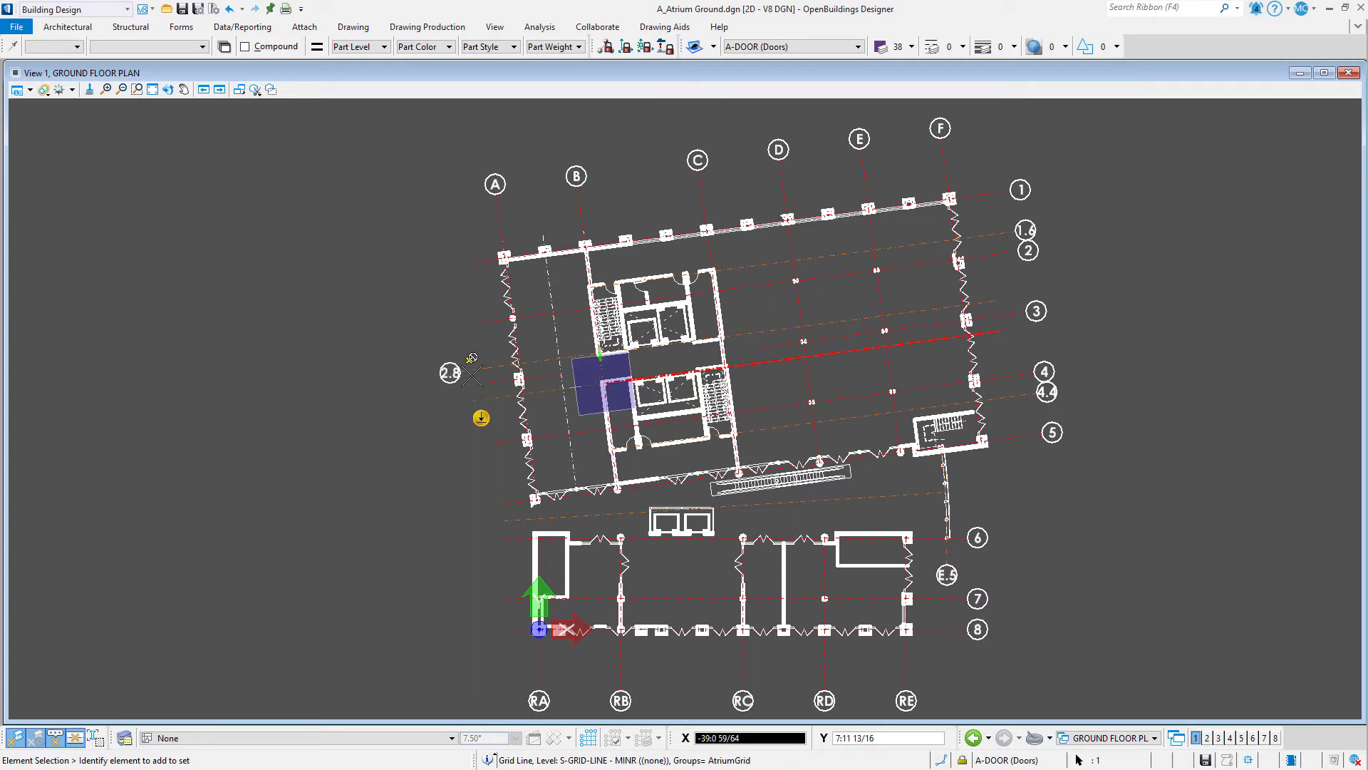
{"action": "left_click", "coordinate": [490, 396]}
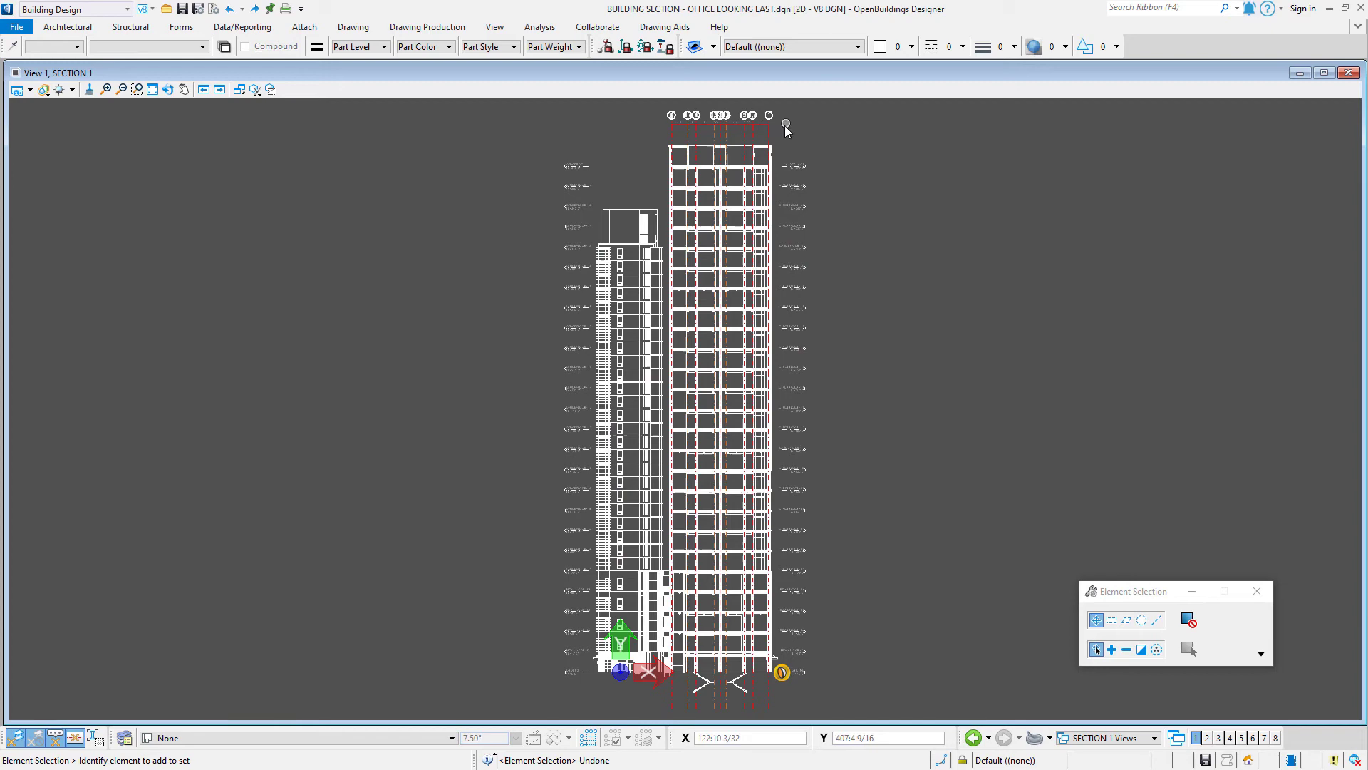
Hide the end label of grid line 1 above the office tower in the building section.
{"action": "left_click", "coordinate": [771, 135]}
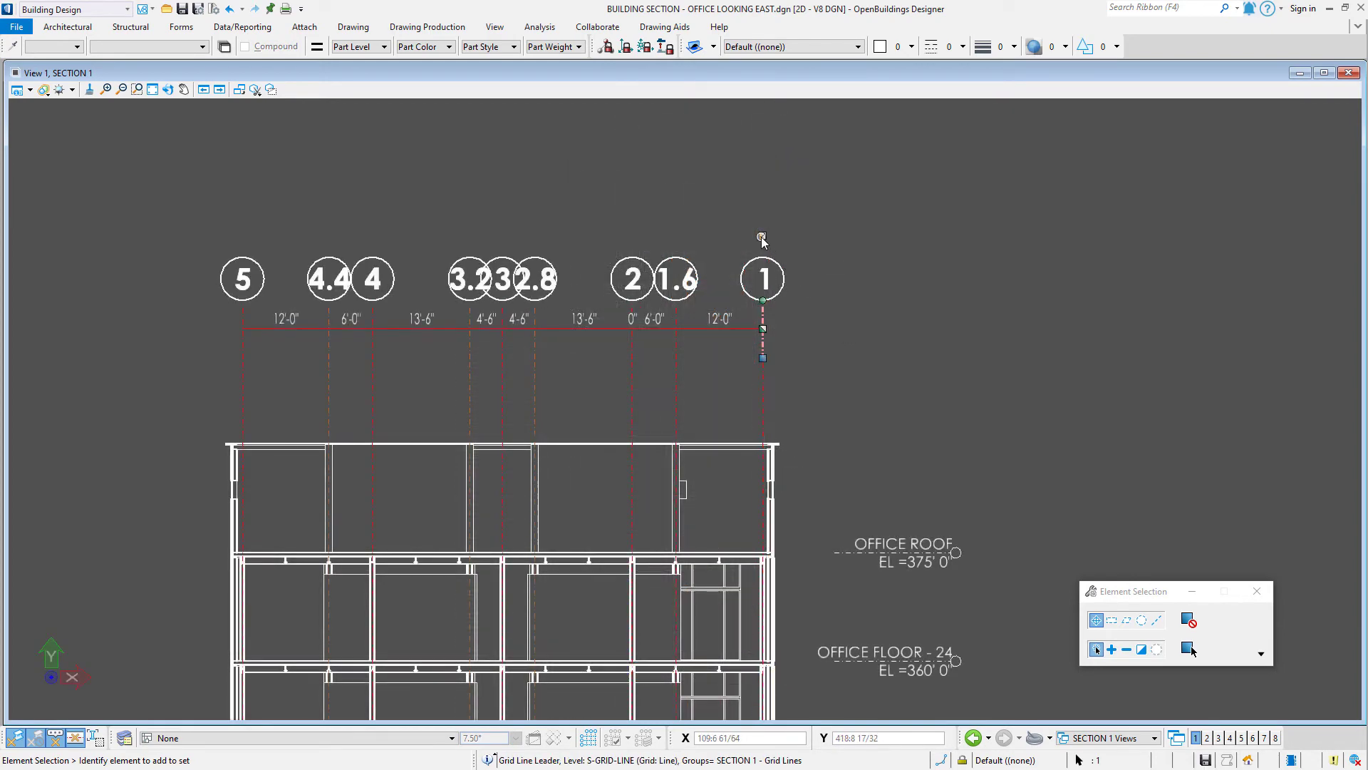
{"action": "left_click", "coordinate": [784, 246]}
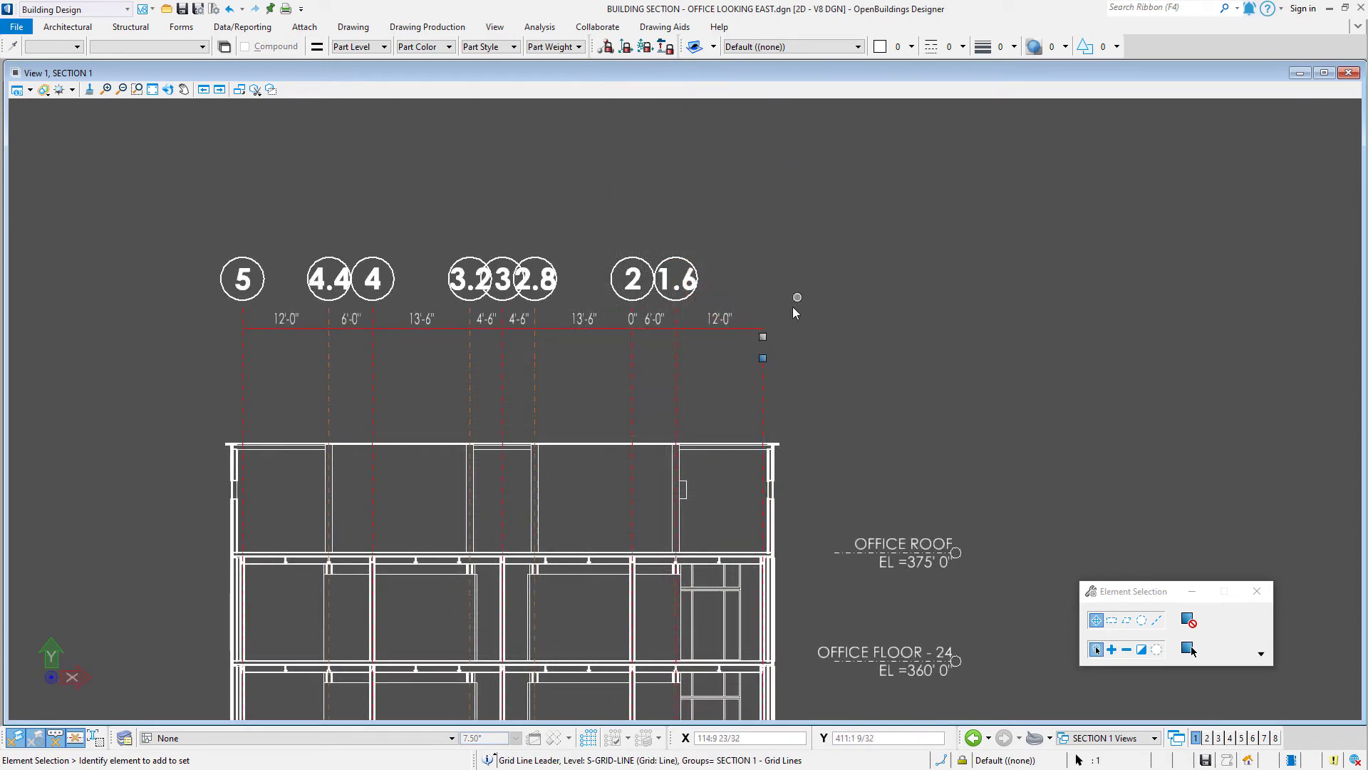
Add a dogleg to grid line 2.8's leader in the section, shifting its bubble away from grid 3.
{"action": "left_click", "coordinate": [536, 344]}
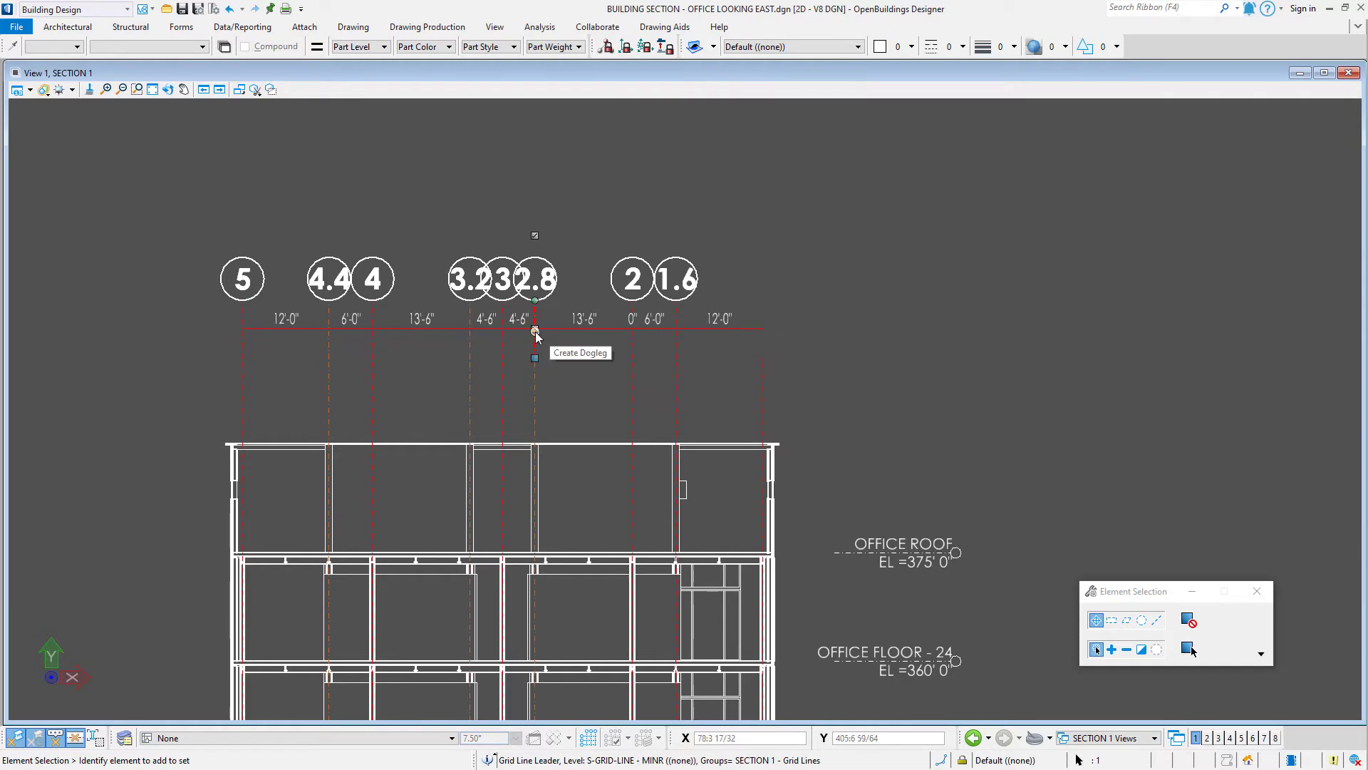
{"action": "left_click", "coordinate": [536, 330]}
{"action": "left_click_drag", "start_coordinate": [549, 314], "coordinate": [551, 312]}
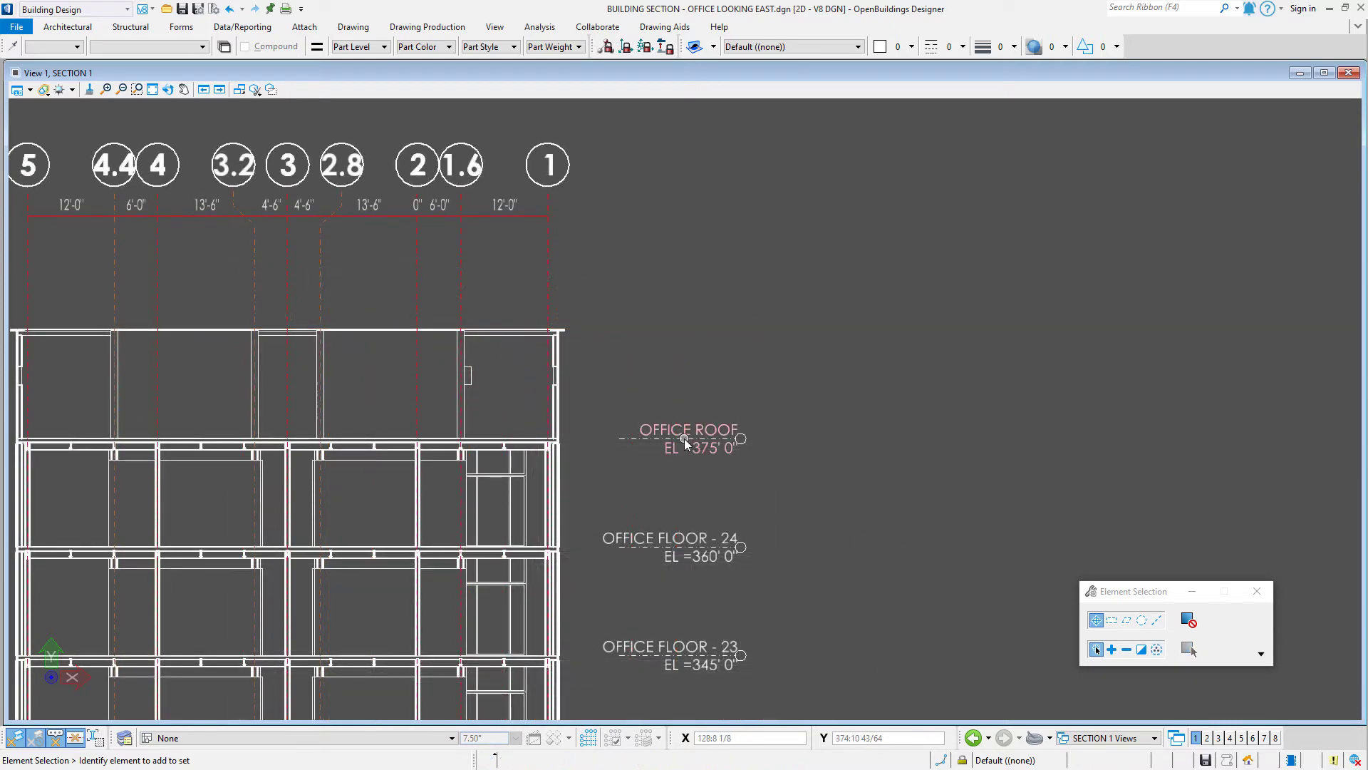
Try adding a dogleg to the OFFICE ROOF elevation label's leader beside the tower, raising the label.
{"action": "left_click", "coordinate": [685, 440]}
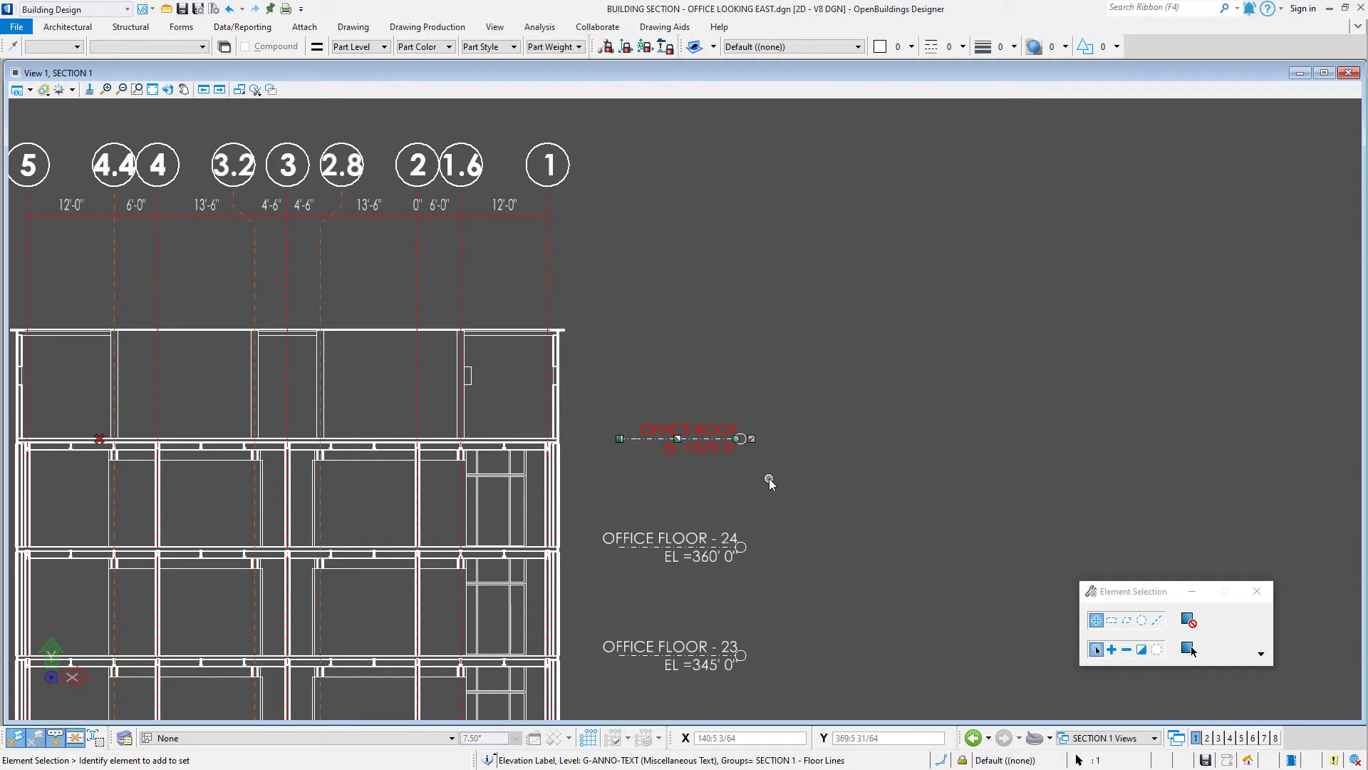
{"action": "left_click_drag", "start_coordinate": [677, 439], "coordinate": [751, 374]}
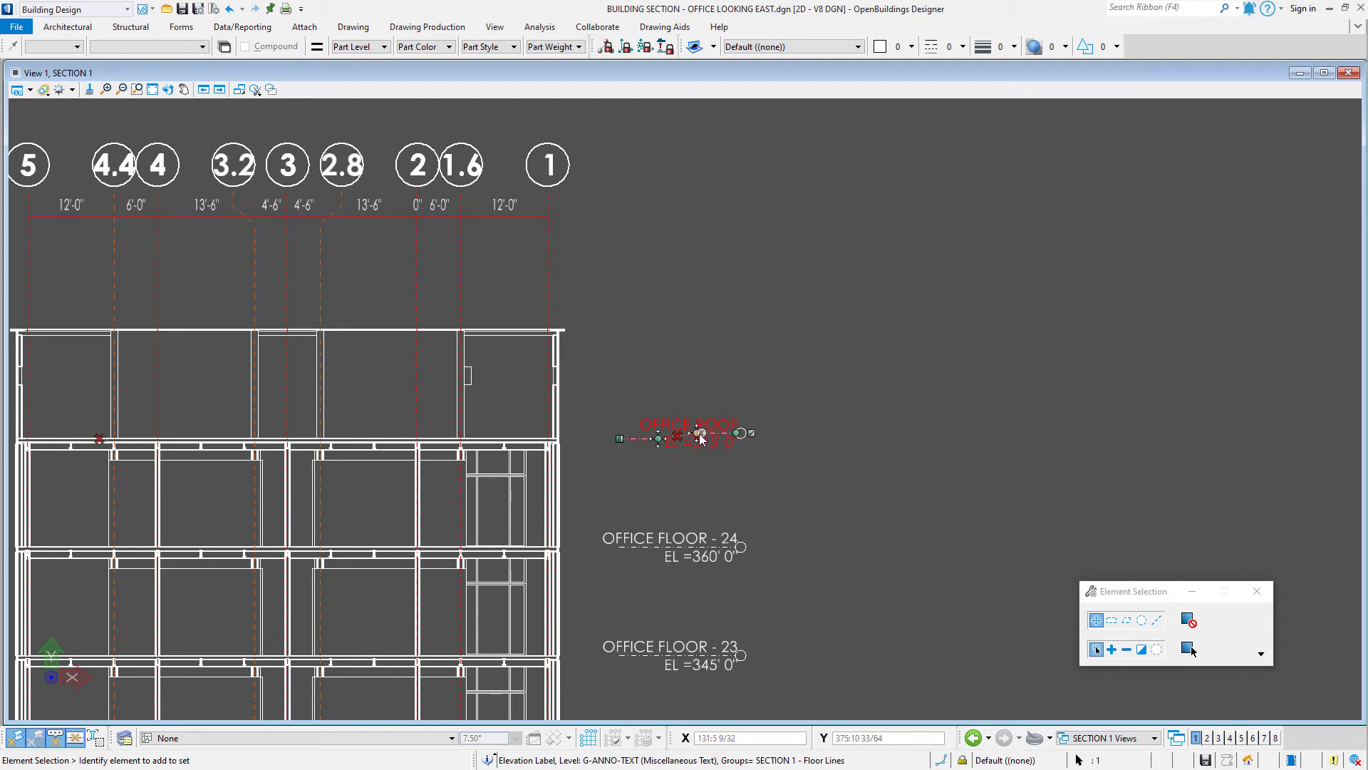
{"action": "left_click_drag", "start_coordinate": [697, 433], "coordinate": [775, 448]}
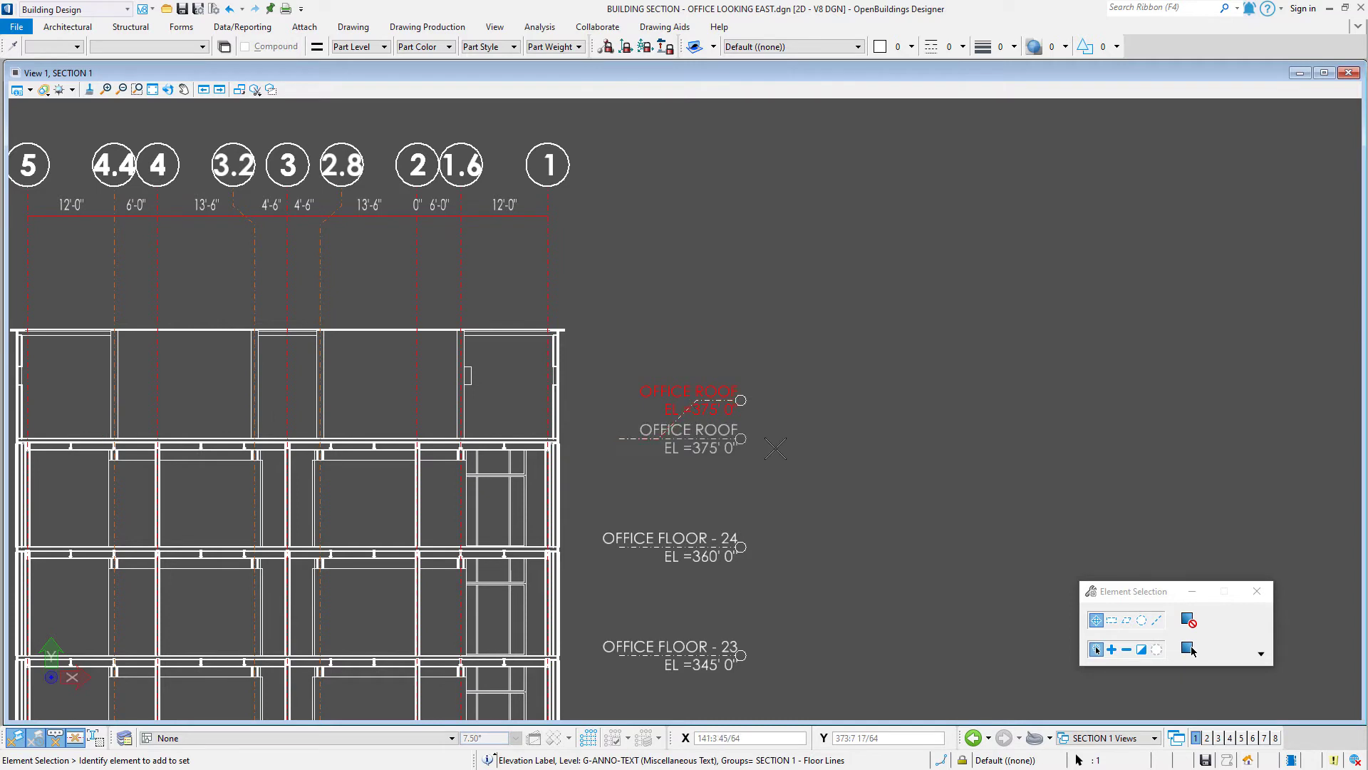
{"action": "left_click", "coordinate": [775, 448]}
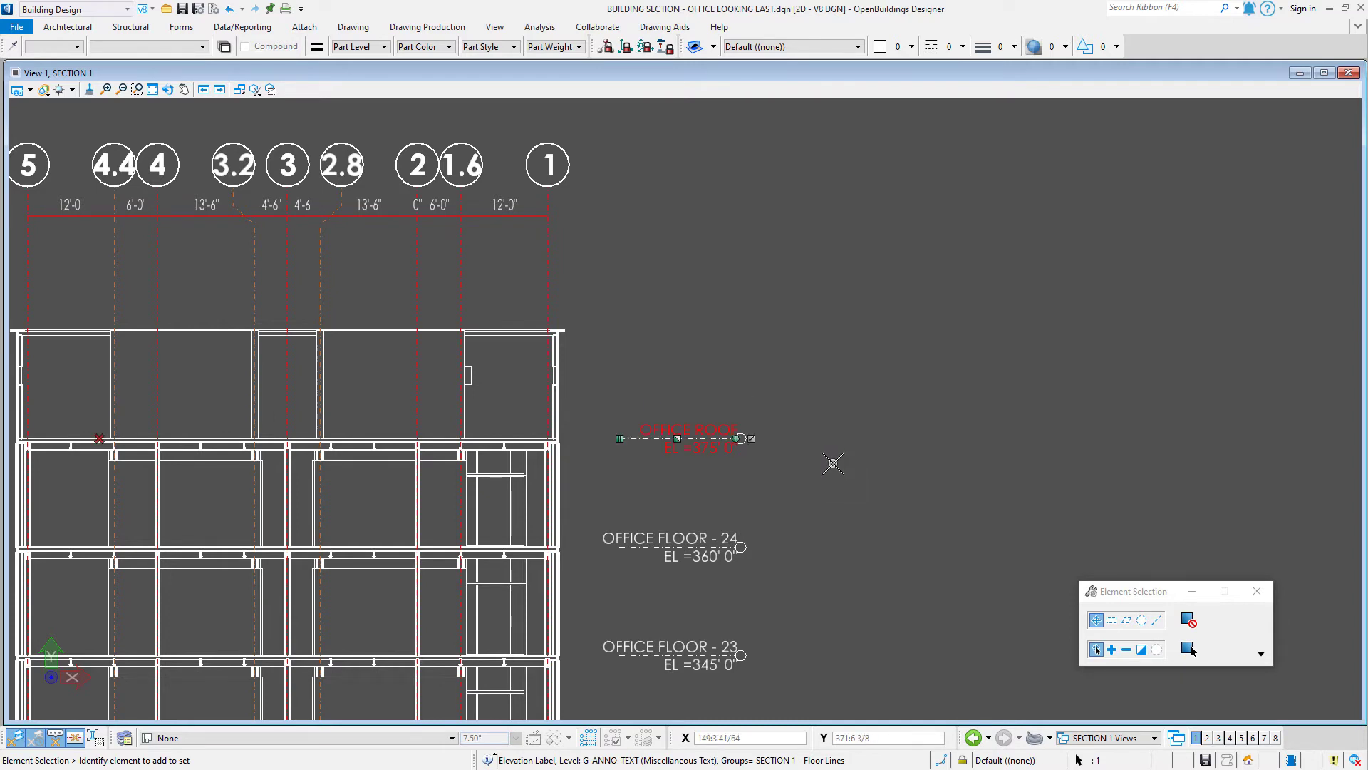
Extend the OFFICE ROOF level line to the tower's outer face and delete the gap so the line runs across the building.
{"action": "left_click", "coordinate": [620, 439]}
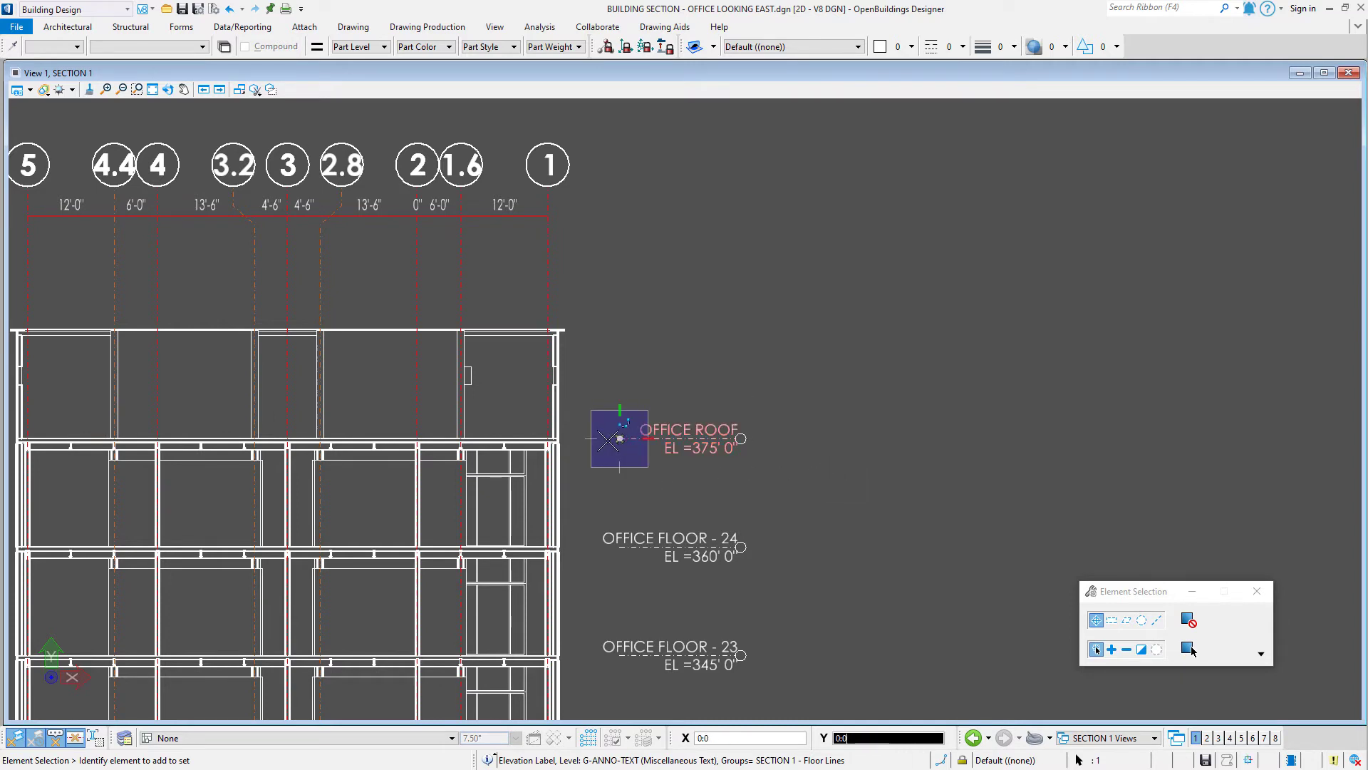
{"action": "left_click", "coordinate": [560, 438]}
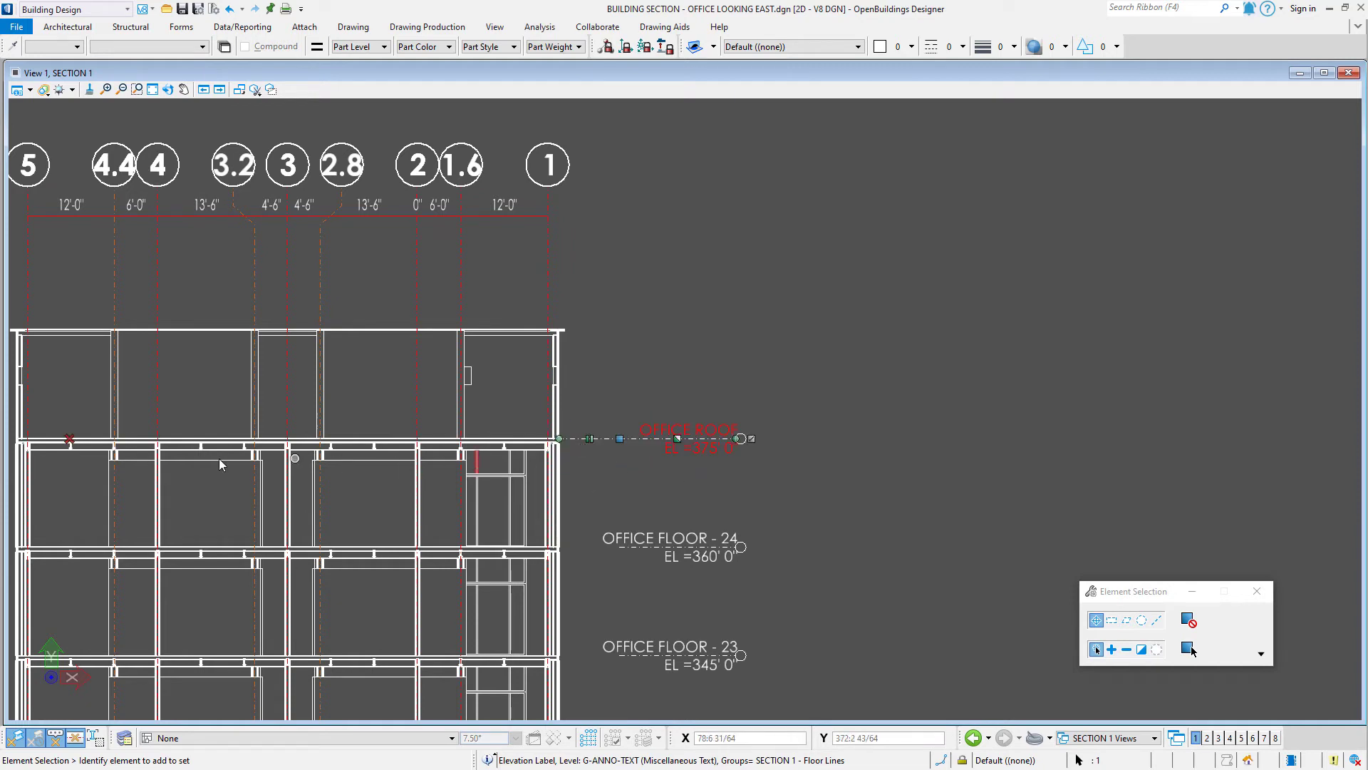
{"action": "left_click", "coordinate": [70, 436]}
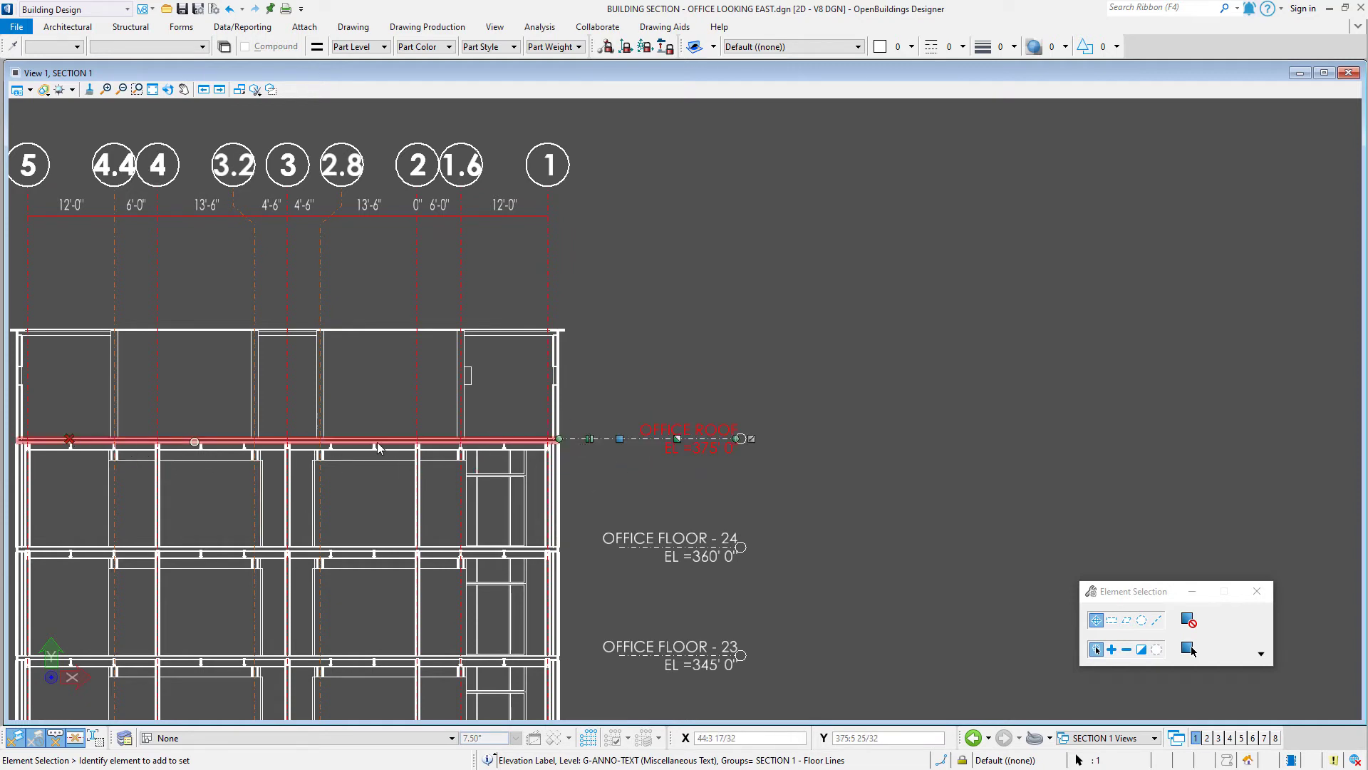
{"action": "scroll", "coordinate": [745, 476], "scroll_direction": "down", "scroll_amount": 2}
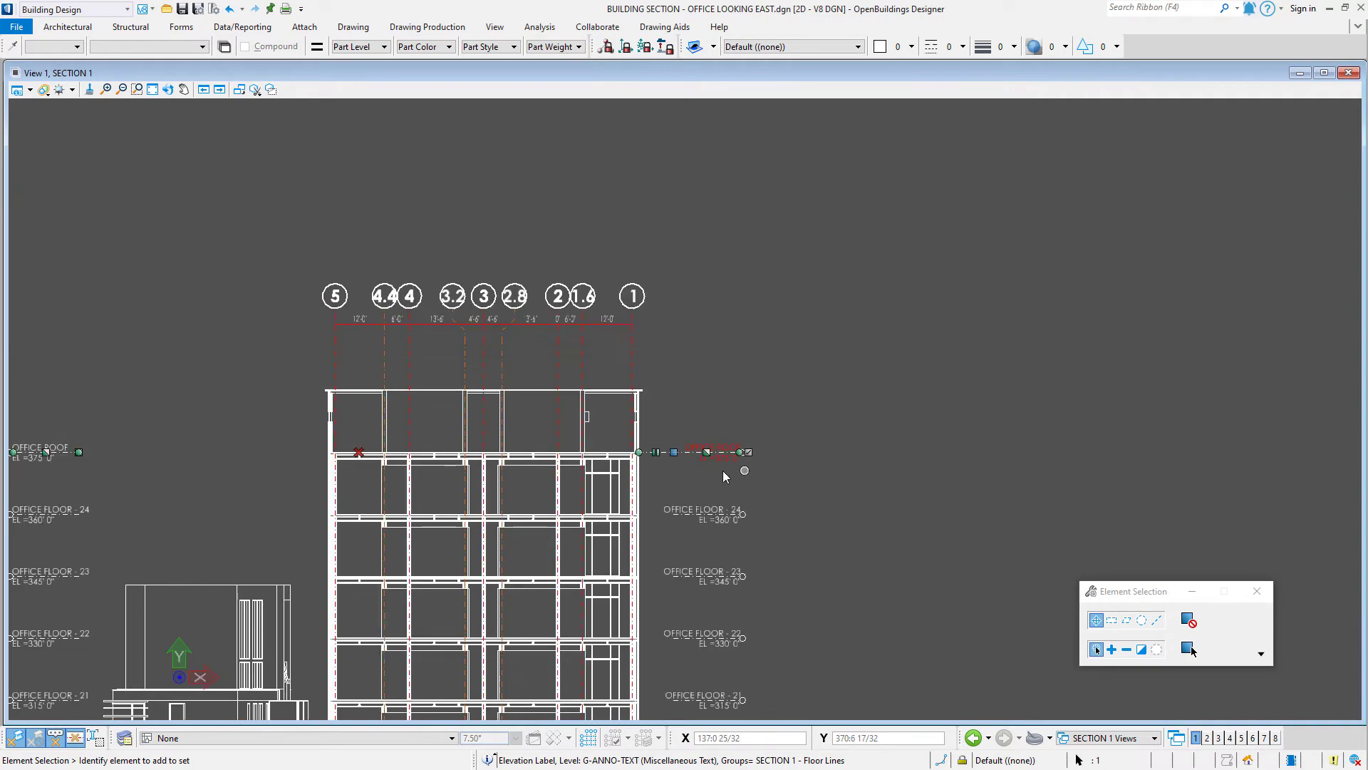
{"action": "left_click", "coordinate": [361, 454]}
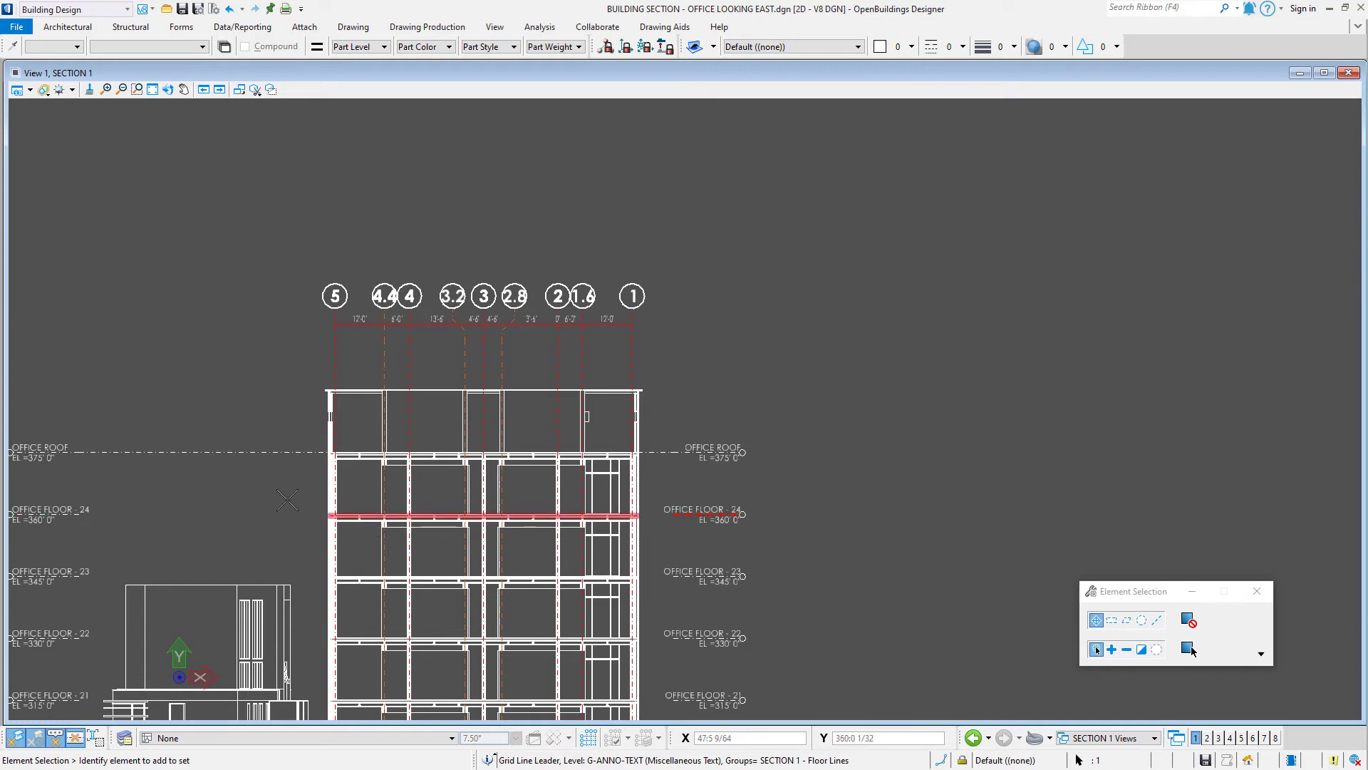
Extend the OFFICE FLOOR - 24 level line from its condo-side label toward the office tower's outer face.
{"action": "left_click", "coordinate": [372, 514]}
{"action": "left_click", "coordinate": [377, 514]}
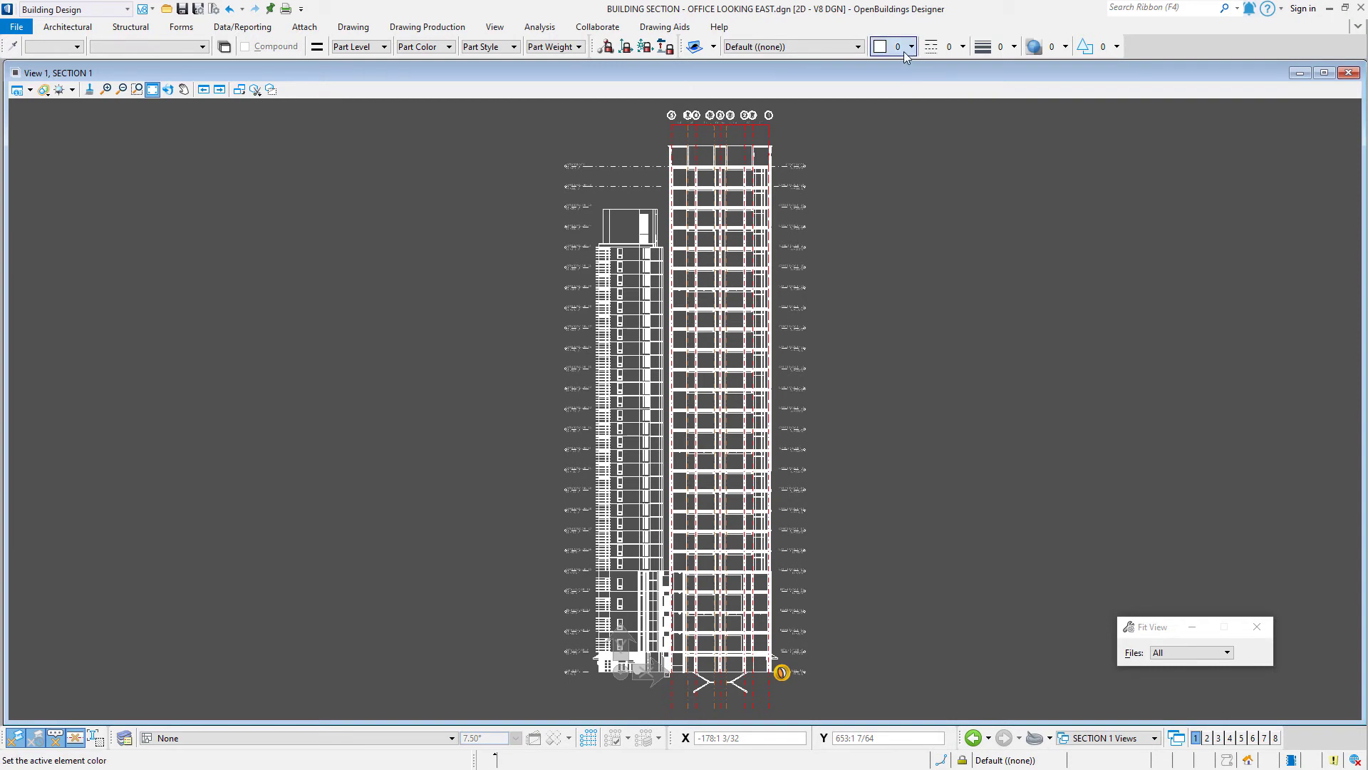
Include the Residential building alongside Office/Retail in the section's reference presentation so its floor lines are annotated.
{"action": "left_click", "coordinate": [428, 27]}
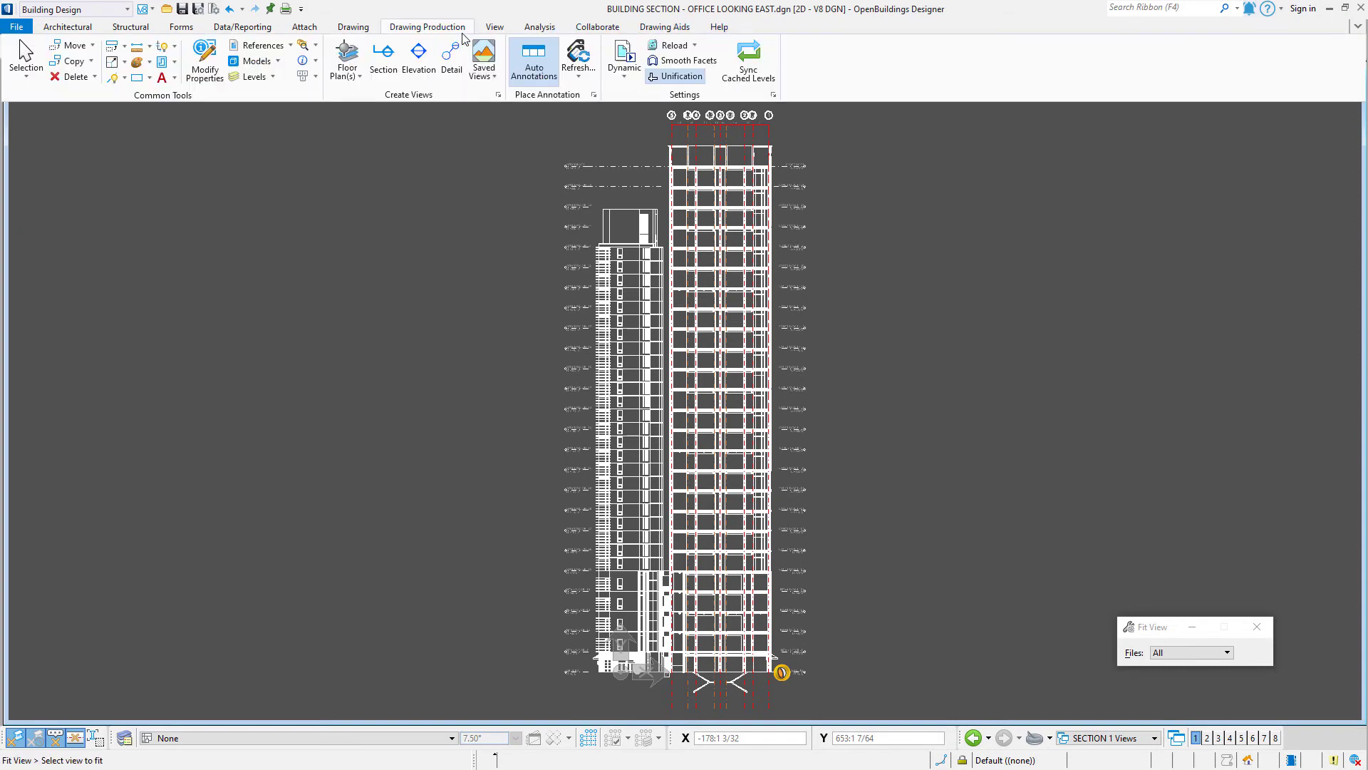
{"action": "left_click", "coordinate": [774, 95]}
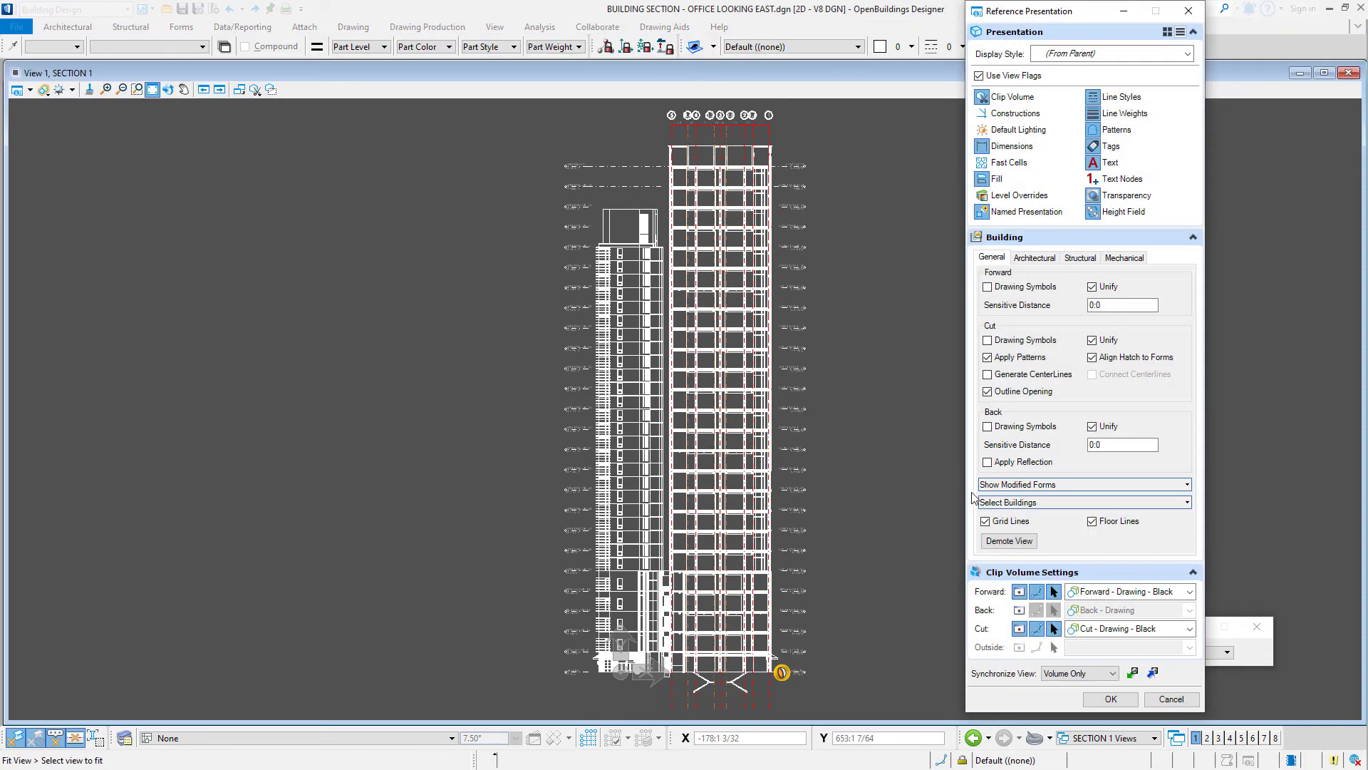
{"action": "left_click", "coordinate": [1076, 503]}
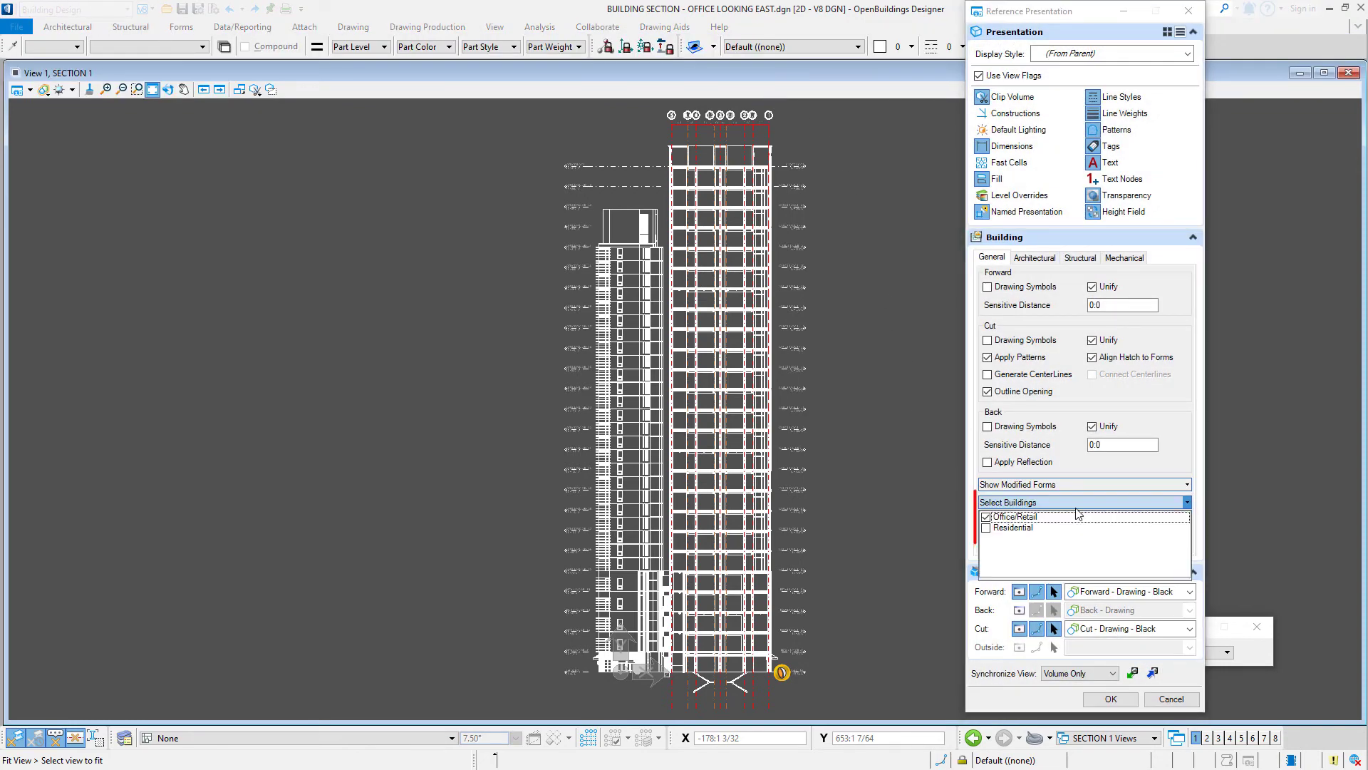
{"action": "left_click", "coordinate": [987, 528]}
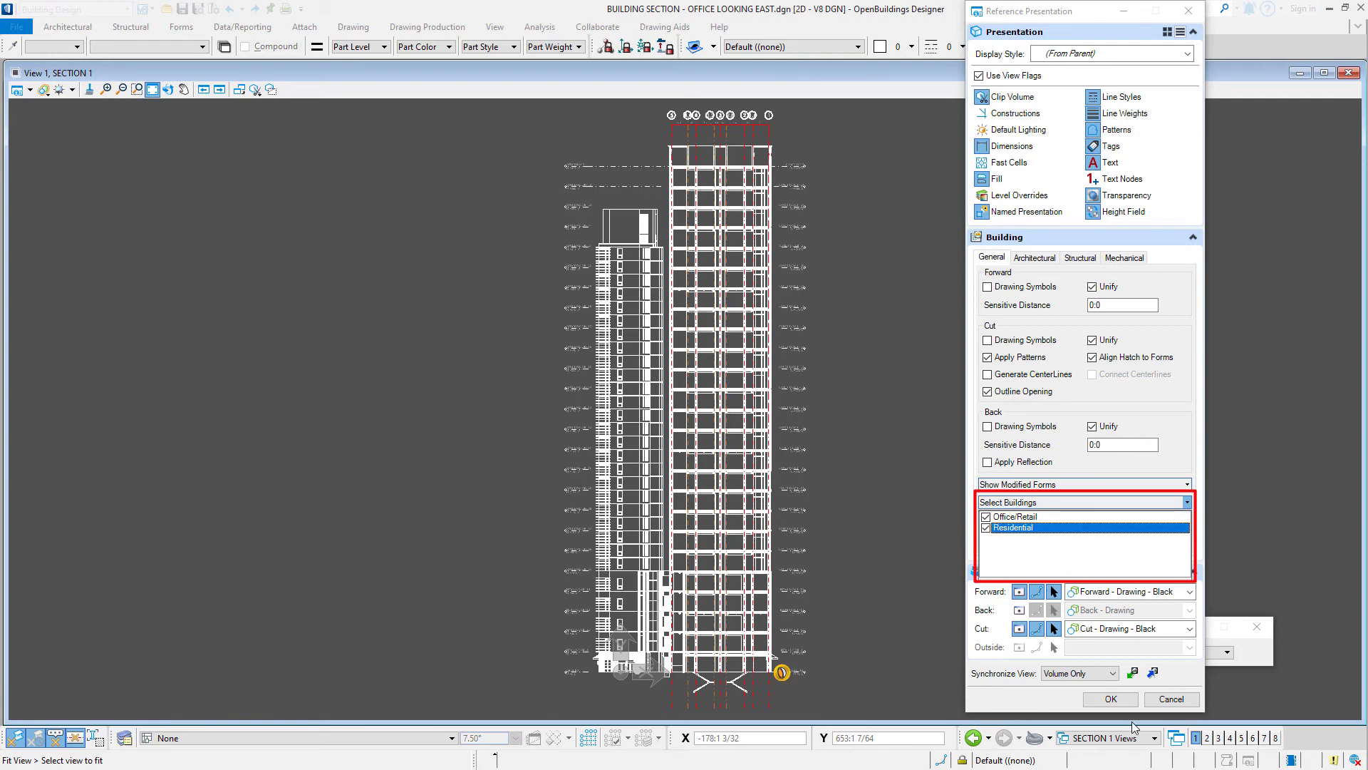
{"action": "left_click", "coordinate": [1115, 701]}
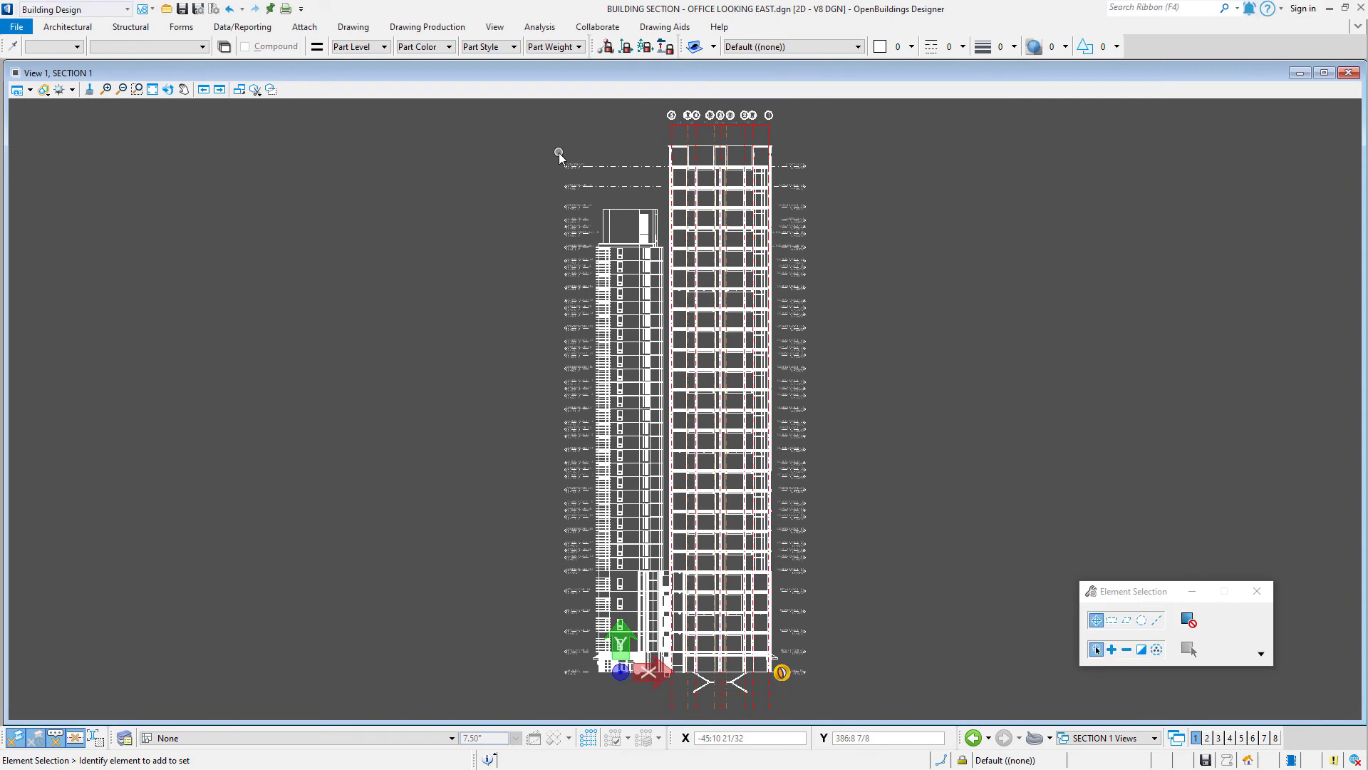
Hide the condo-side end labels of the OFFICE ROOF and OFFICE FLOOR 24, 23, 22 and 21 levels in the section.
{"action": "scroll", "coordinate": [560, 156], "scroll_direction": "up", "scroll_amount": 2}
{"action": "scroll", "coordinate": [560, 165], "scroll_direction": "up", "scroll_amount": 2}
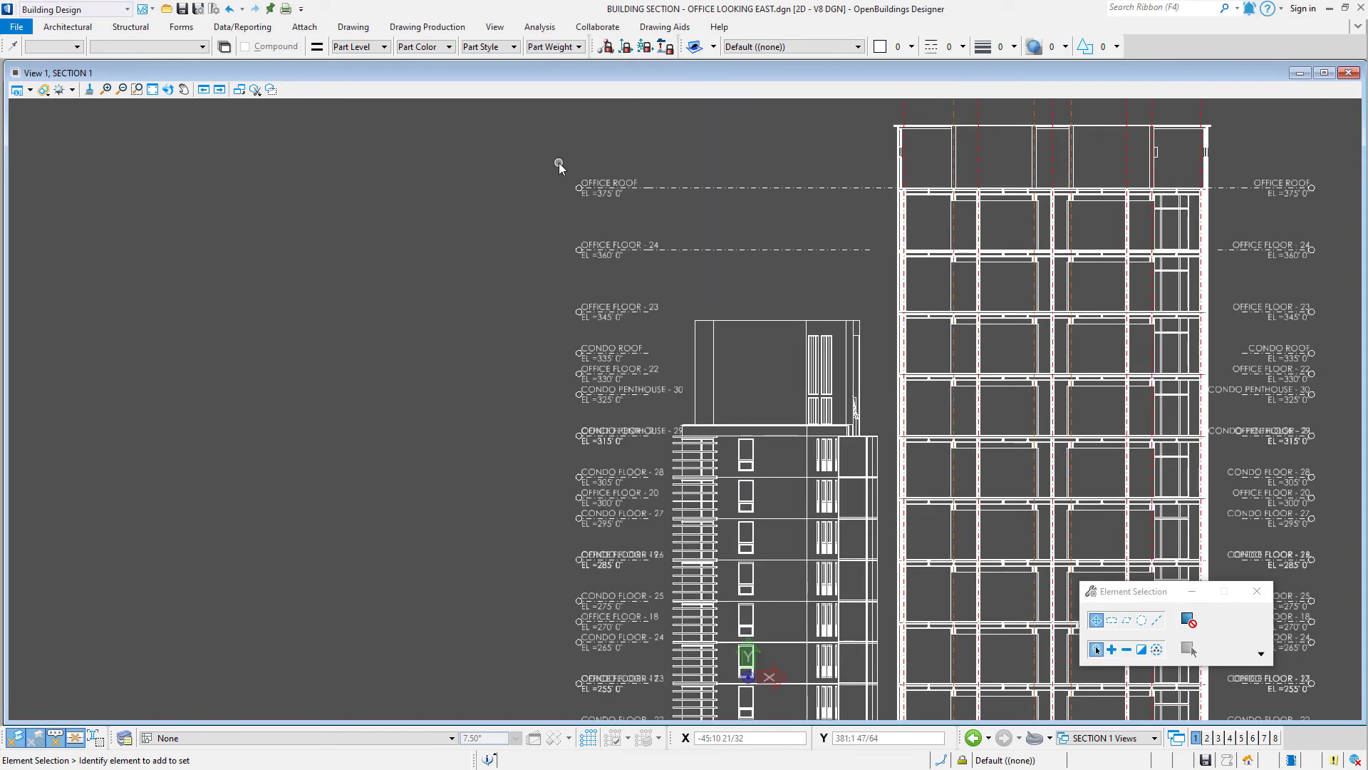
{"action": "left_click", "coordinate": [583, 190]}
{"action": "key", "text": "Delete"}
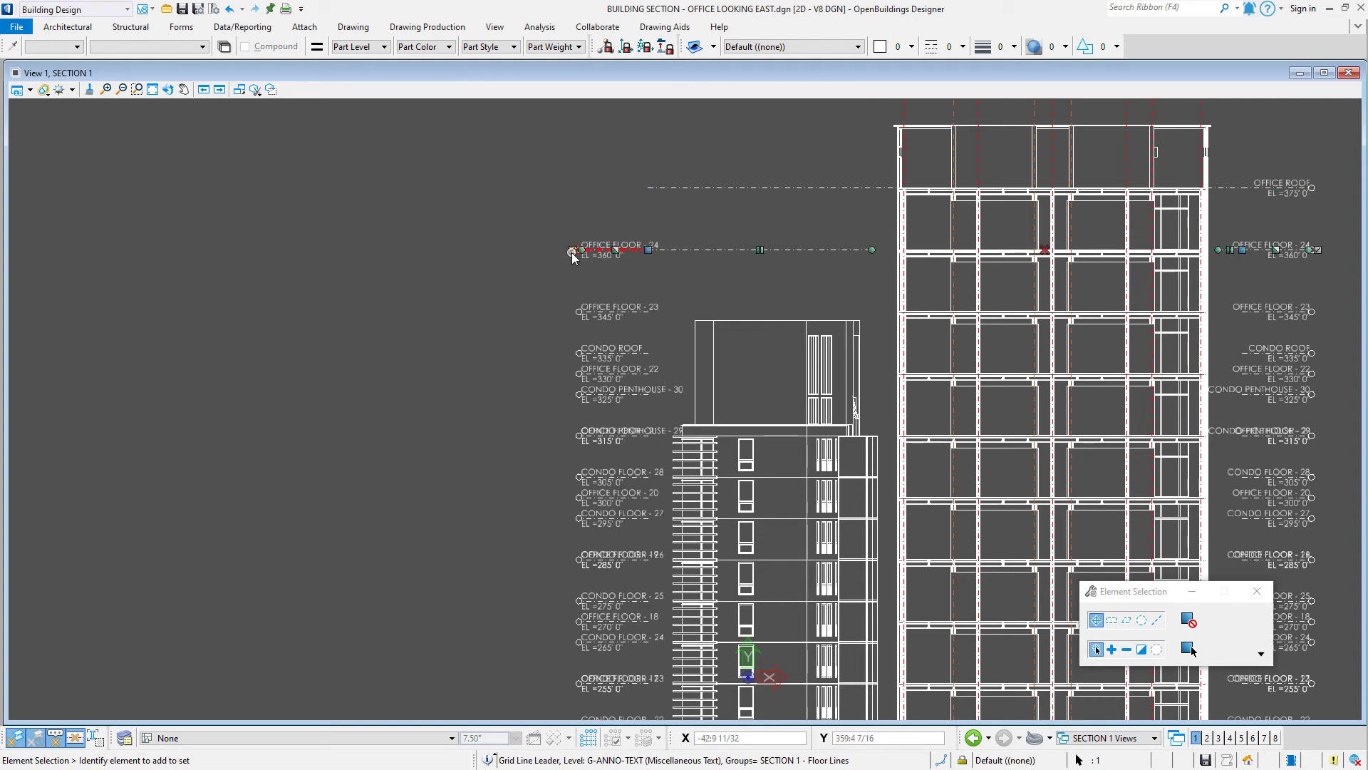
{"action": "left_click", "coordinate": [572, 312]}
{"action": "left_click", "coordinate": [588, 377]}
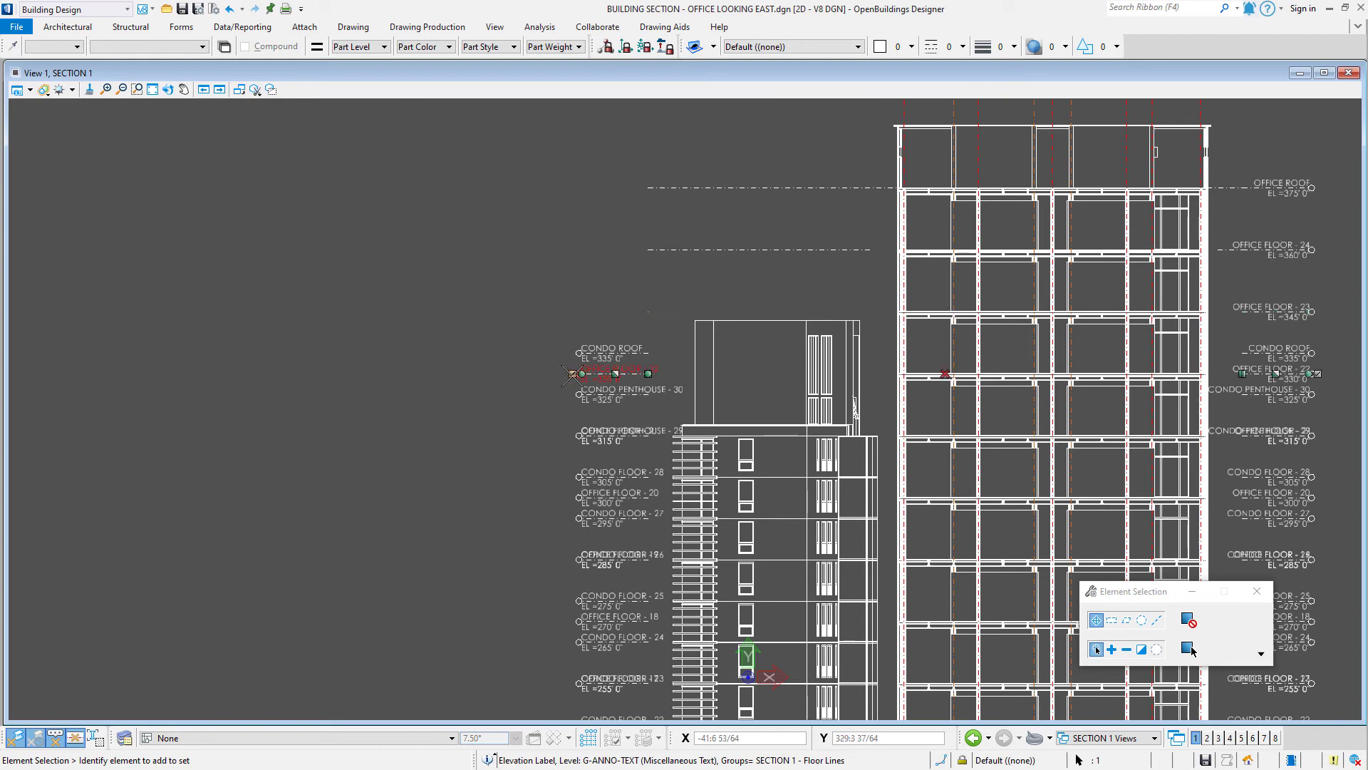
{"action": "left_click", "coordinate": [572, 374]}
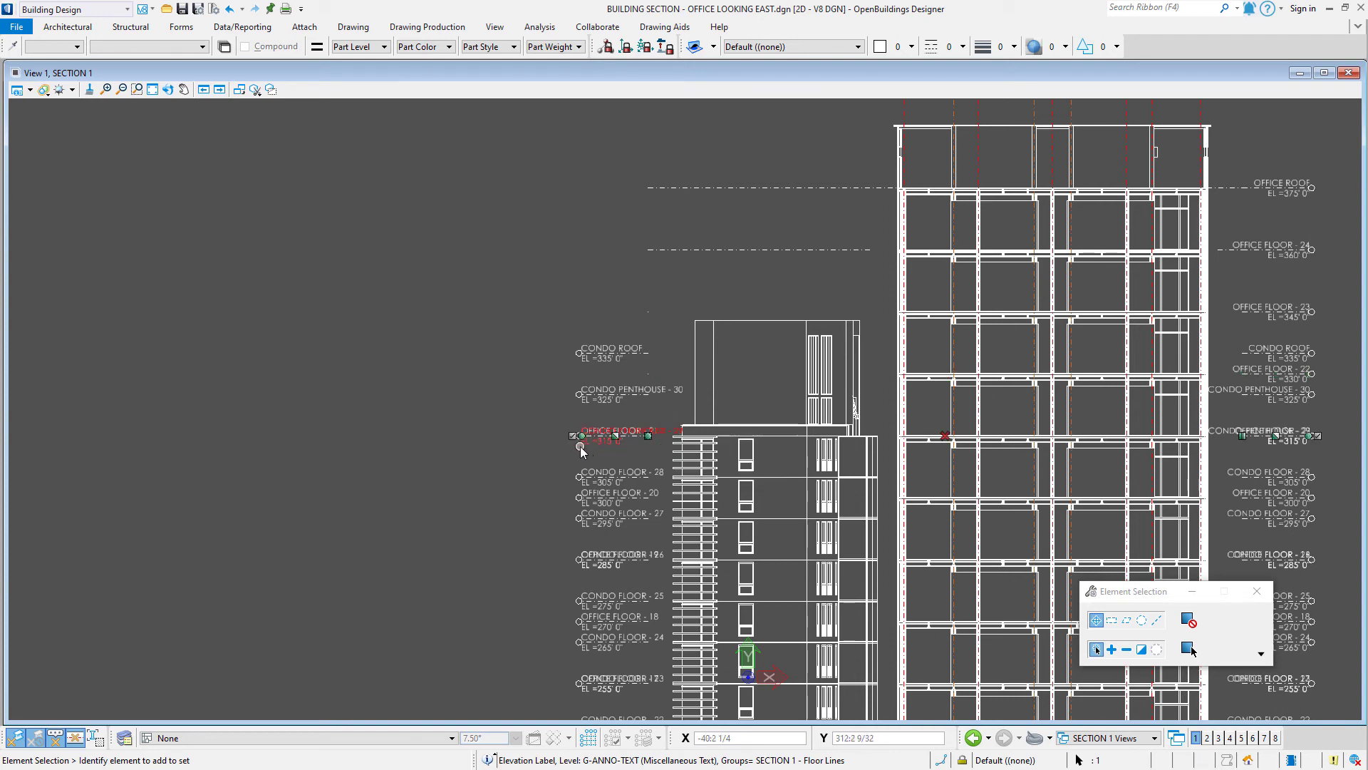
{"action": "left_click", "coordinate": [578, 449]}
{"action": "left_click", "coordinate": [572, 436]}
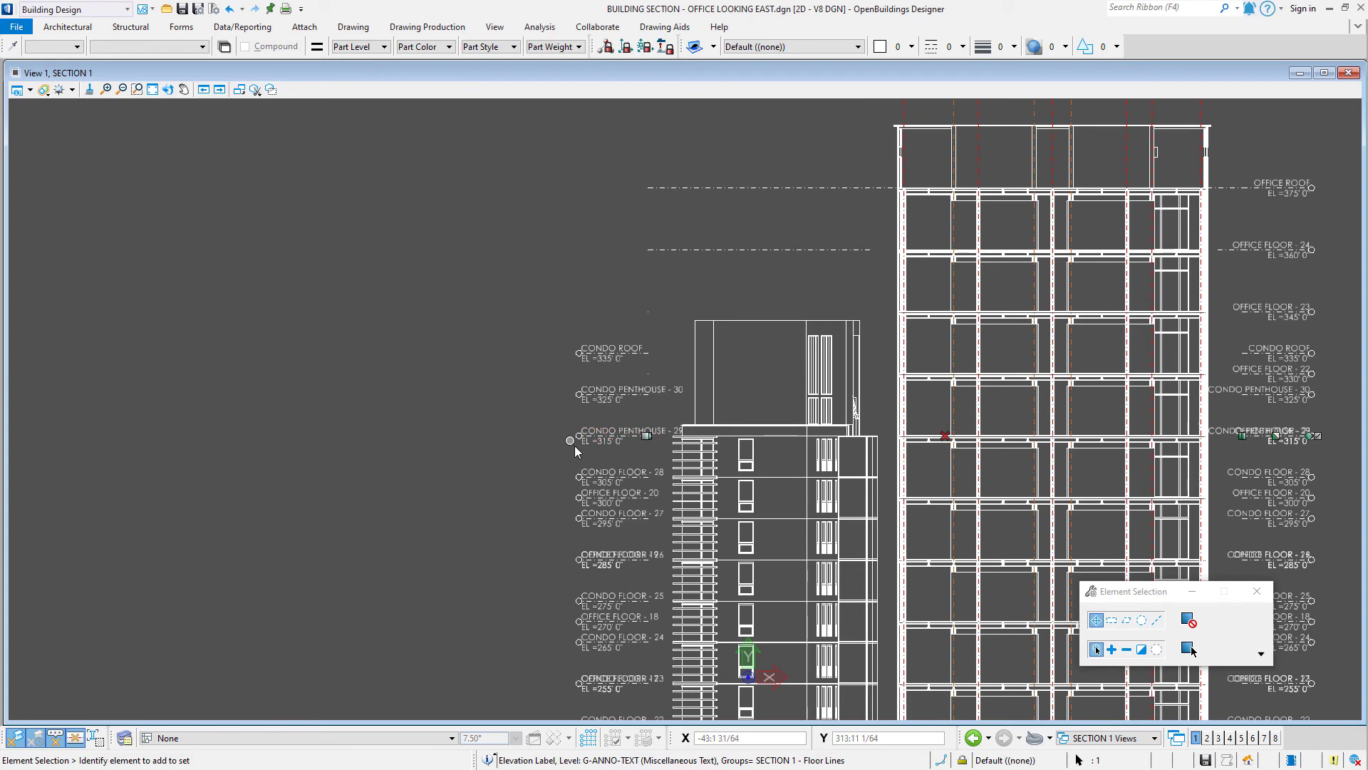